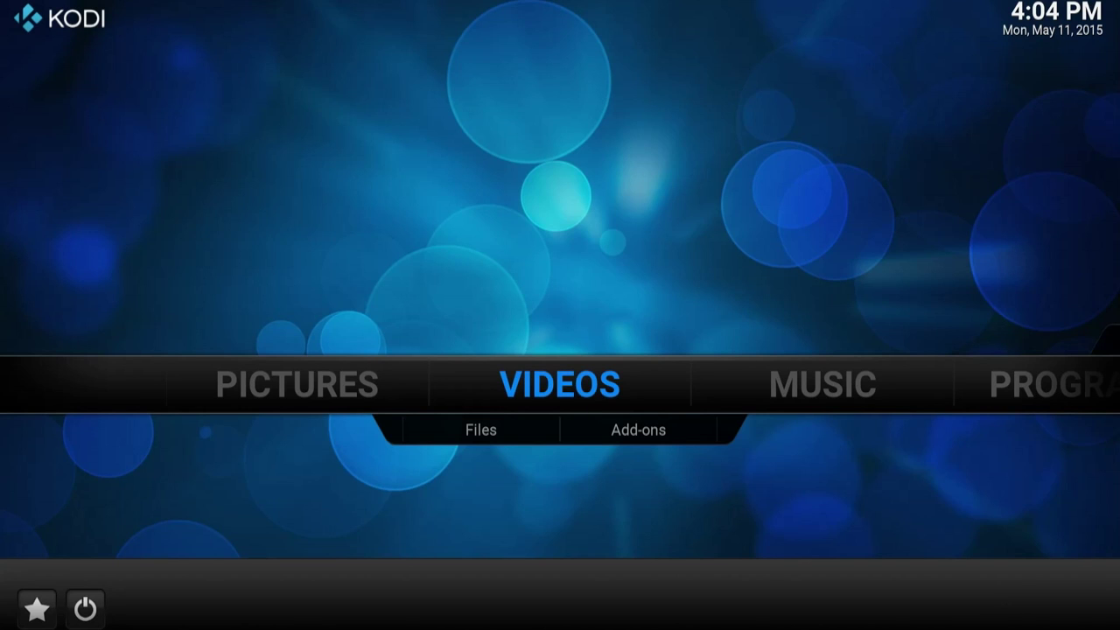
# Look through the home screen categories, then return to Videos.
pyautogui.press('Left')
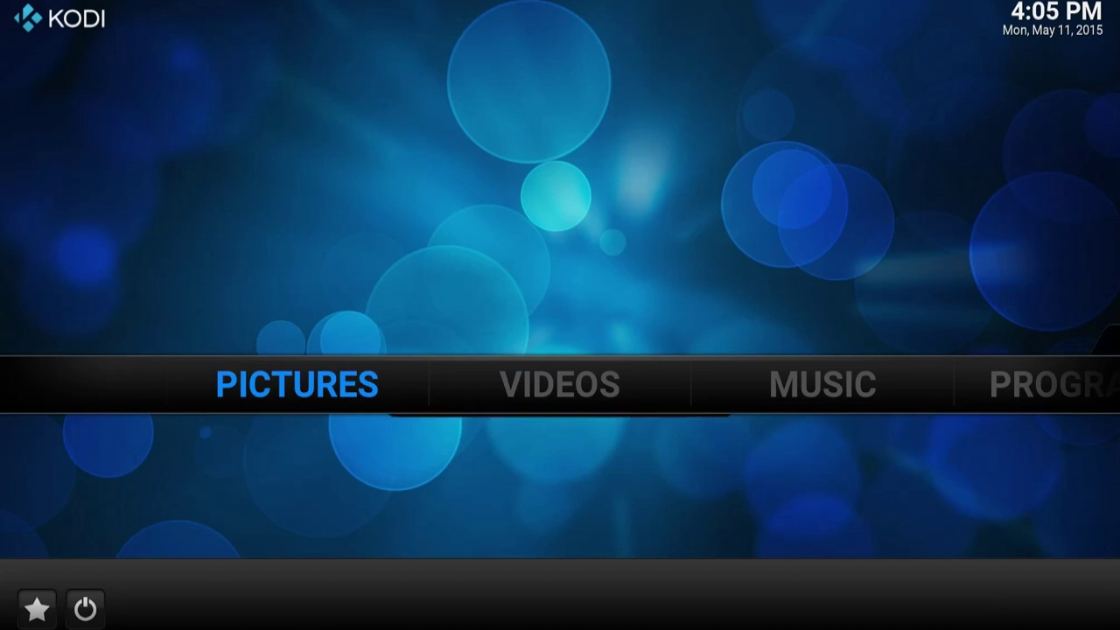
pyautogui.press('Right')
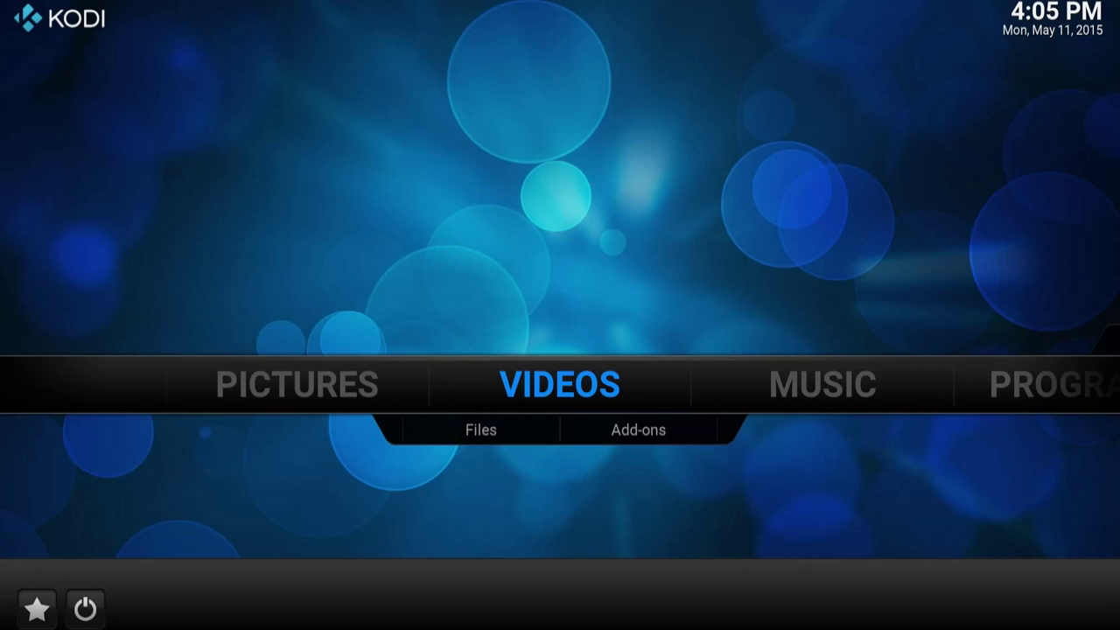
pyautogui.press('Right')
pyautogui.press('Left')
pyautogui.press('Left')
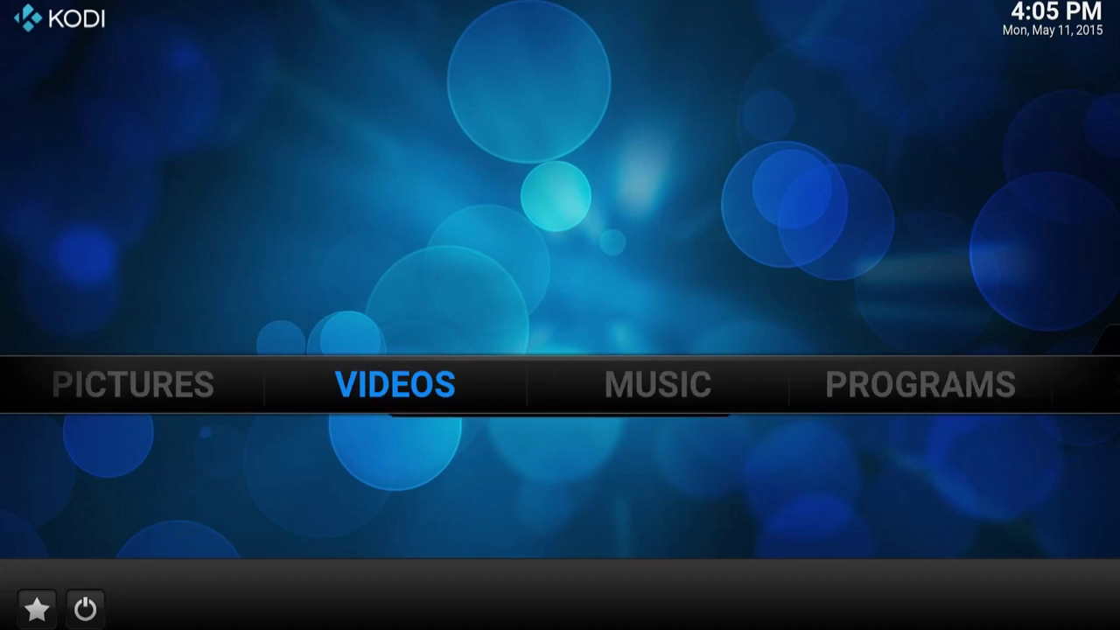
pyautogui.press('Right')
pyautogui.press('Right')
pyautogui.press('Right')
pyautogui.press('Left')
pyautogui.press('Left')
pyautogui.press('Left')
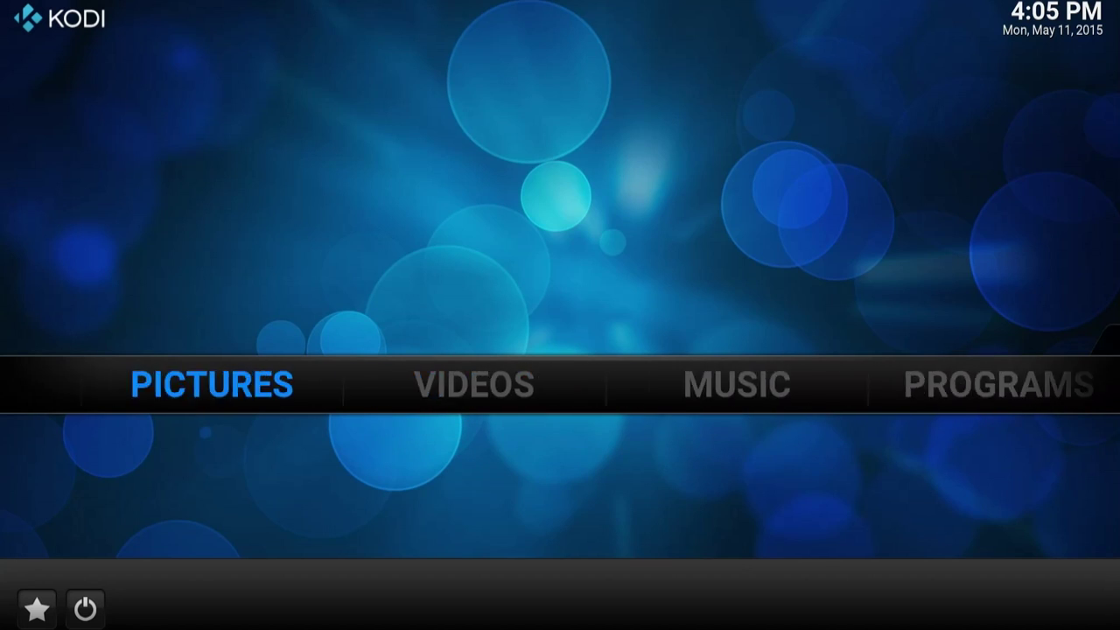
pyautogui.press('Right')
# Open Videos > Files and start Add Videos..., with focus on Browse.
pyautogui.press('Down')
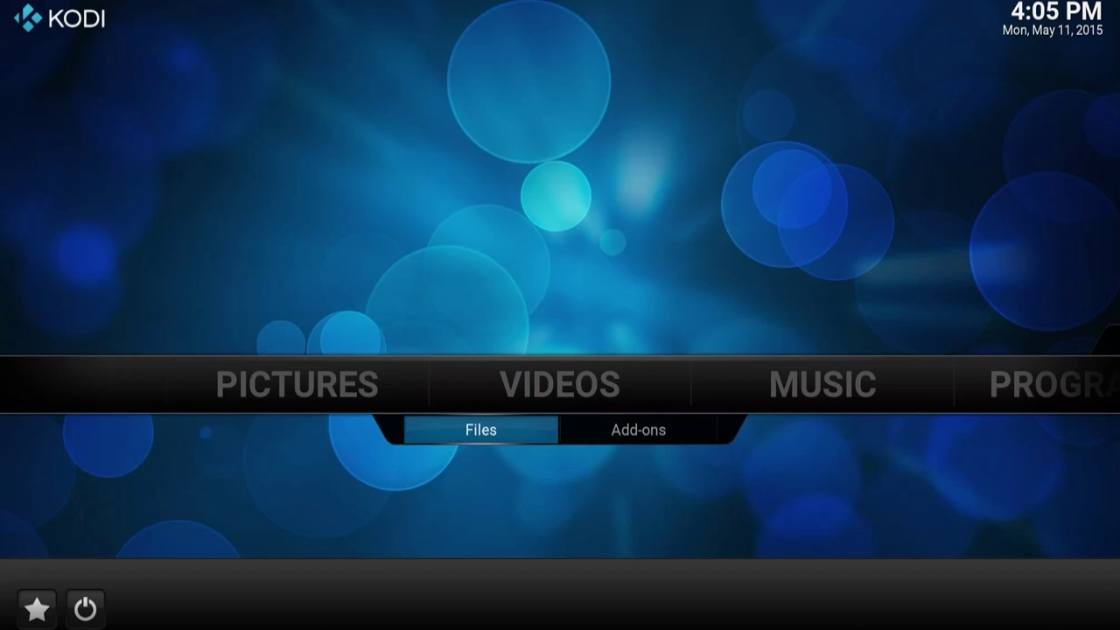
pyautogui.press('Up')
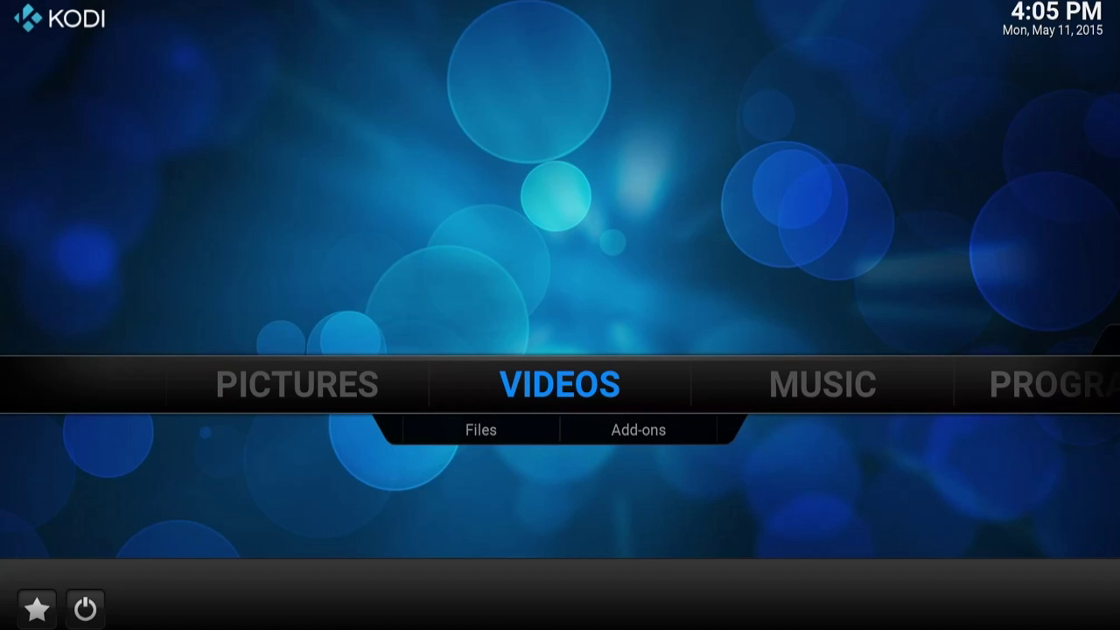
pyautogui.press('Down')
pyautogui.press('Return')
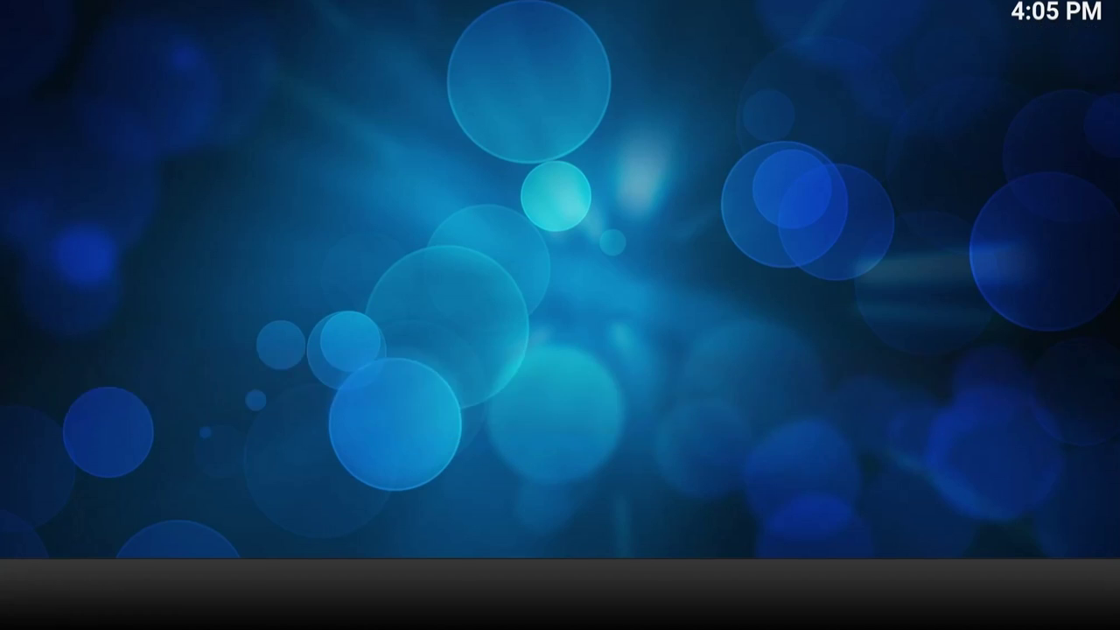
pyautogui.press('Down')
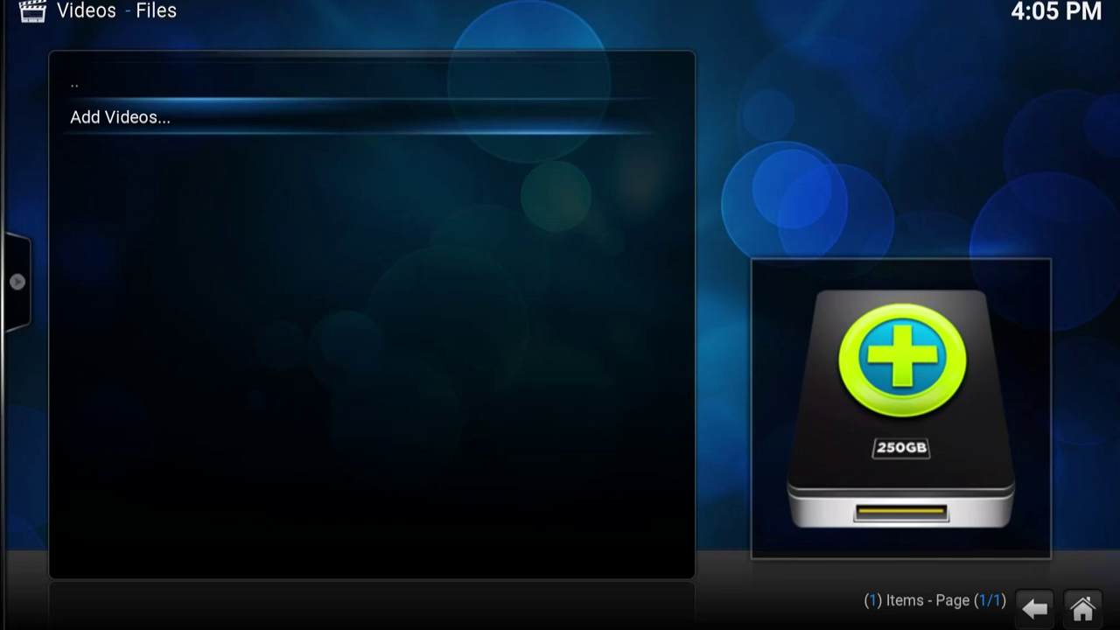
pyautogui.press('Return')
pyautogui.press('Right')
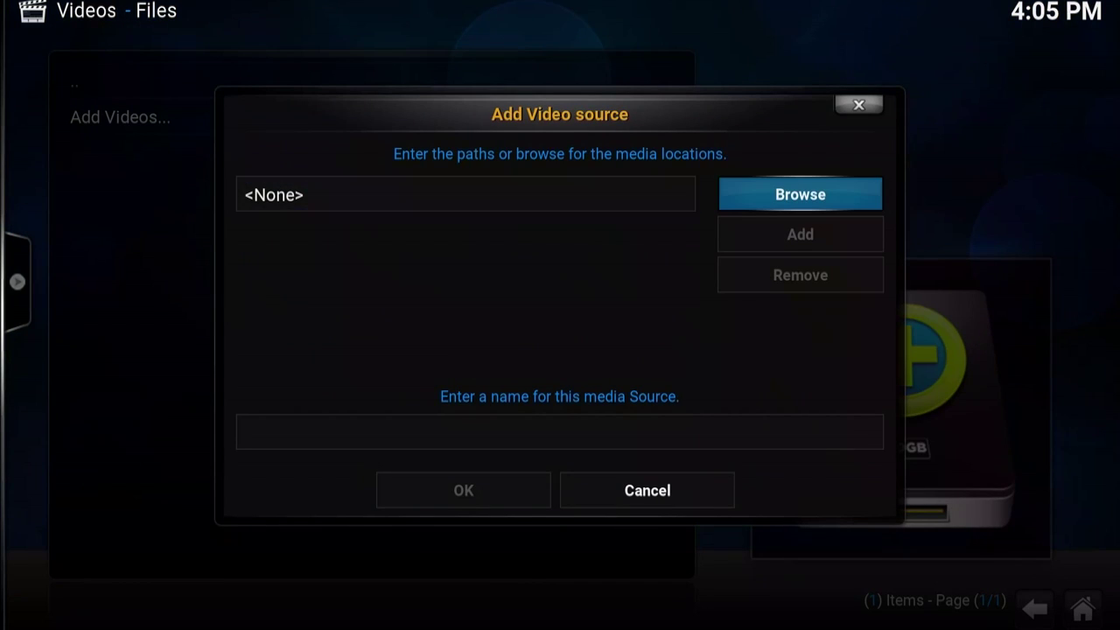
# Open the share browser and step through the local drives to the Home folder.
pyautogui.press('Return')
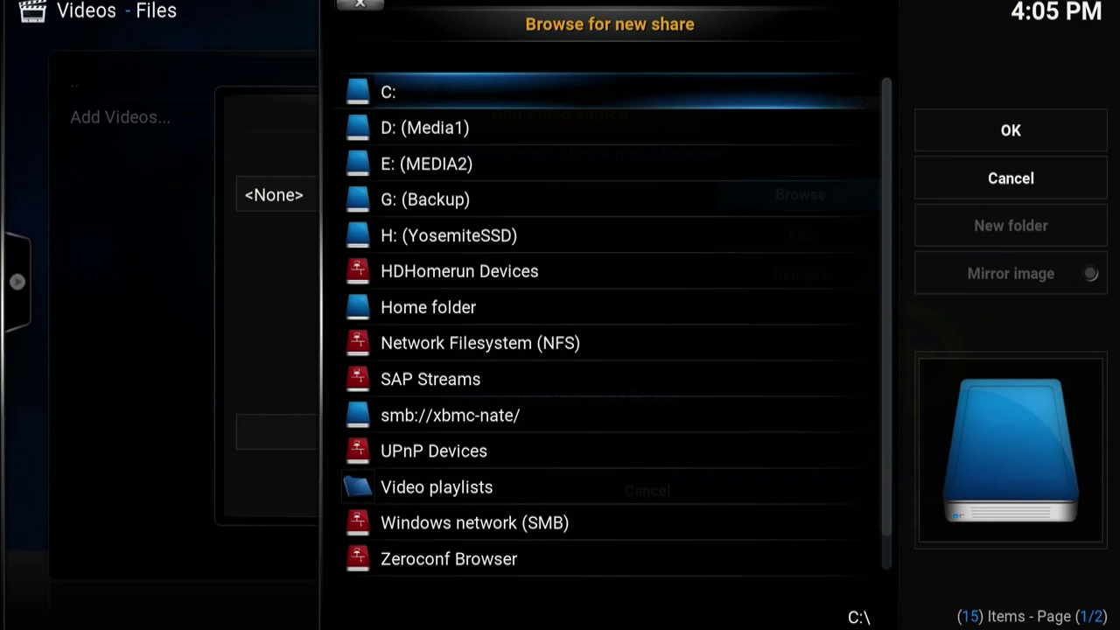
pyautogui.press('Down')
pyautogui.press('Down')
pyautogui.press('Down')
pyautogui.press('Down')
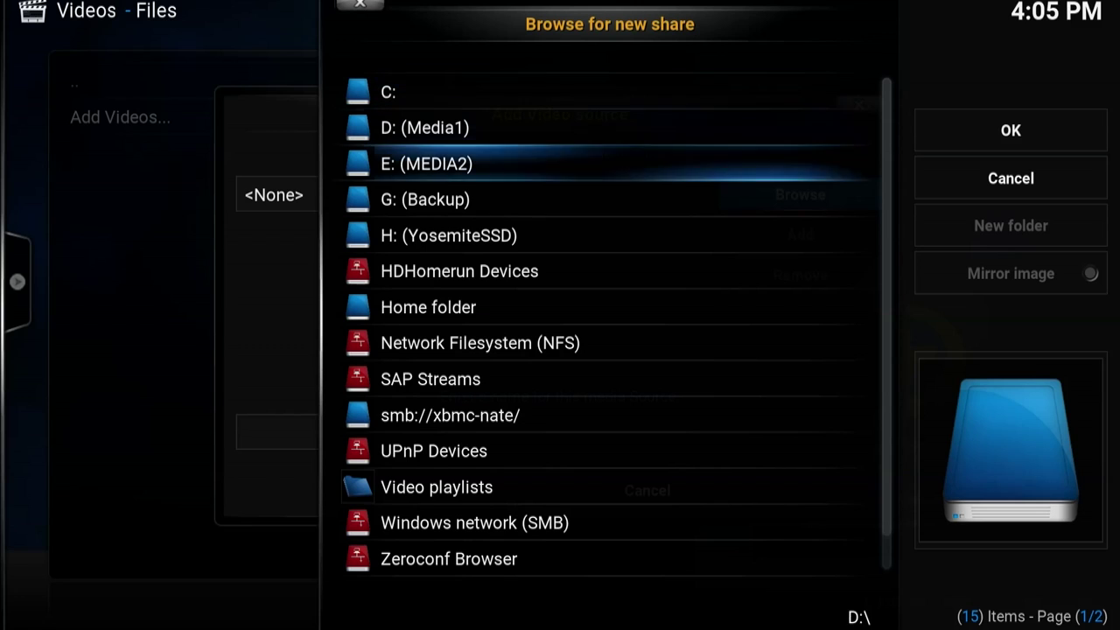
pyautogui.press('Up')
pyautogui.press('Up')
pyautogui.press('Up')
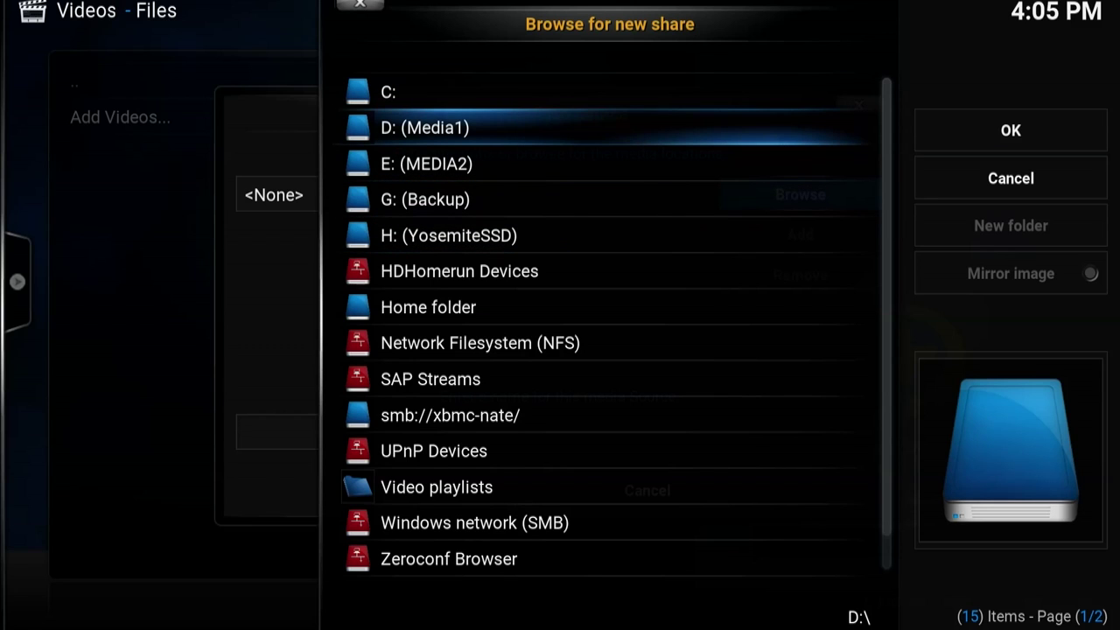
pyautogui.press('Up')
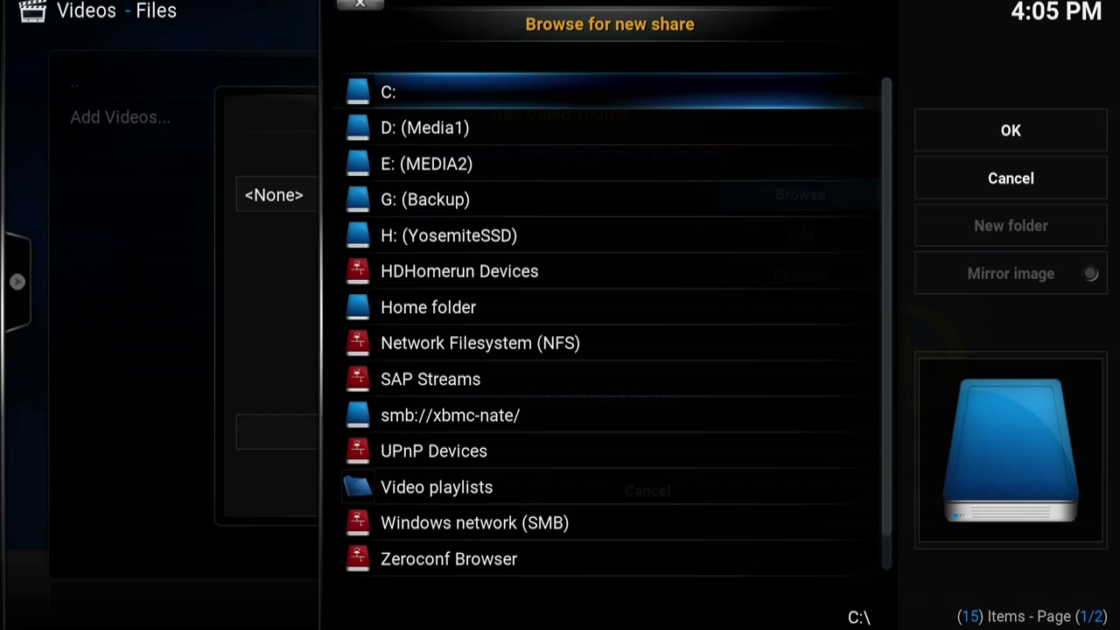
pyautogui.press('Down')
pyautogui.press('Down')
pyautogui.press('Down')
pyautogui.press('Up')
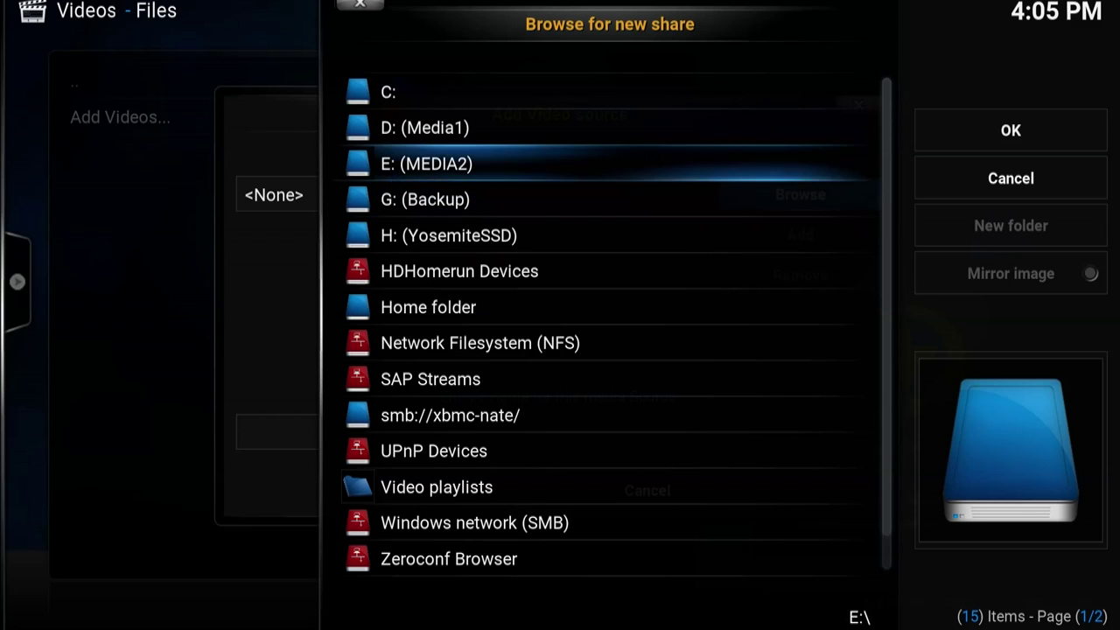
pyautogui.press('Up')
pyautogui.press('Down')
pyautogui.press('Down')
pyautogui.press('Down')
pyautogui.press('Up')
pyautogui.press('Up')
pyautogui.press('Up')
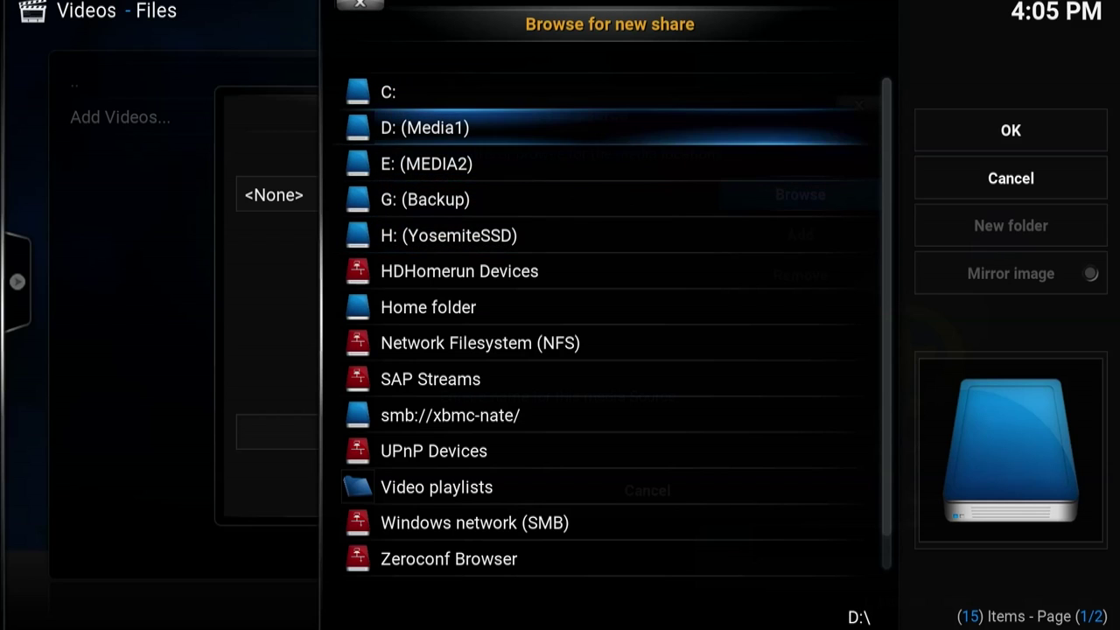
pyautogui.press('Down')
pyautogui.press('Down')
pyautogui.press('Down')
pyautogui.press('Down')
pyautogui.press('Down')
pyautogui.press('Down')
pyautogui.press('Down')
pyautogui.press('Down')
# Move through the network sources, from NFS to Windows network (SMB).
pyautogui.press('Up')
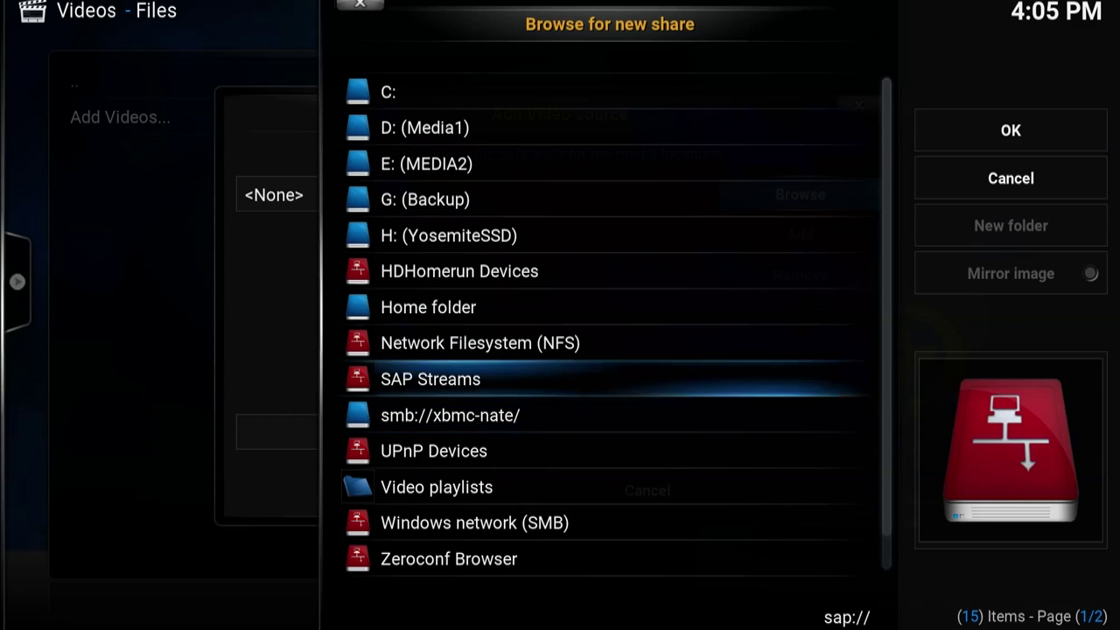
pyautogui.press('Up')
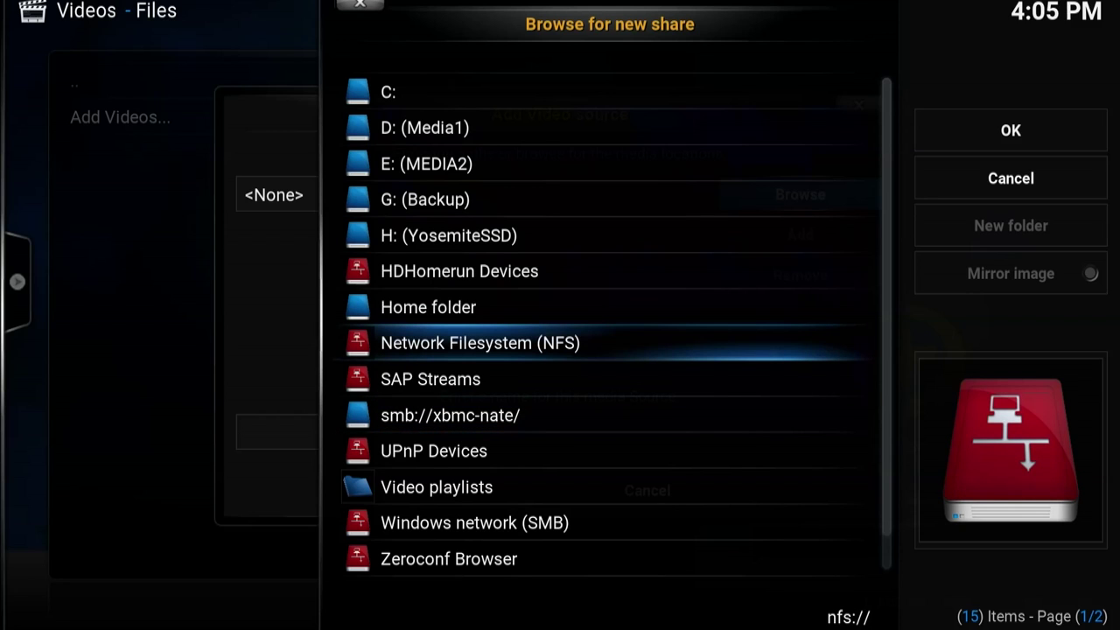
pyautogui.press('Down')
pyautogui.press('Down')
pyautogui.press('Down')
pyautogui.press('Down')
pyautogui.press('Down')
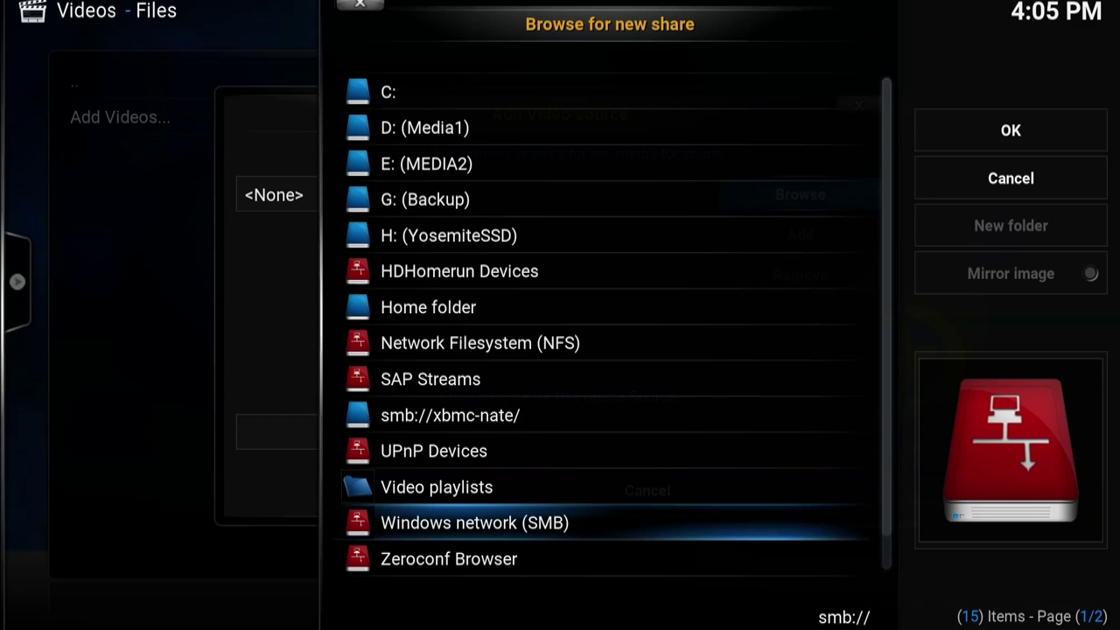
pyautogui.press('Up')
pyautogui.press('Down')
pyautogui.press('Down')
pyautogui.press('Down')
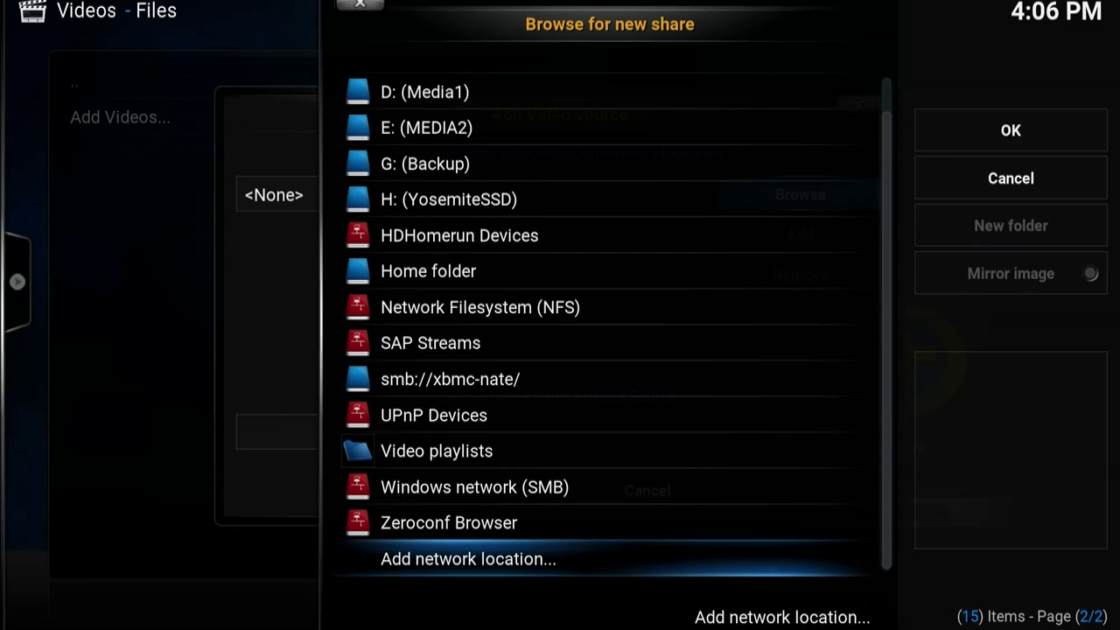
pyautogui.press('Return')
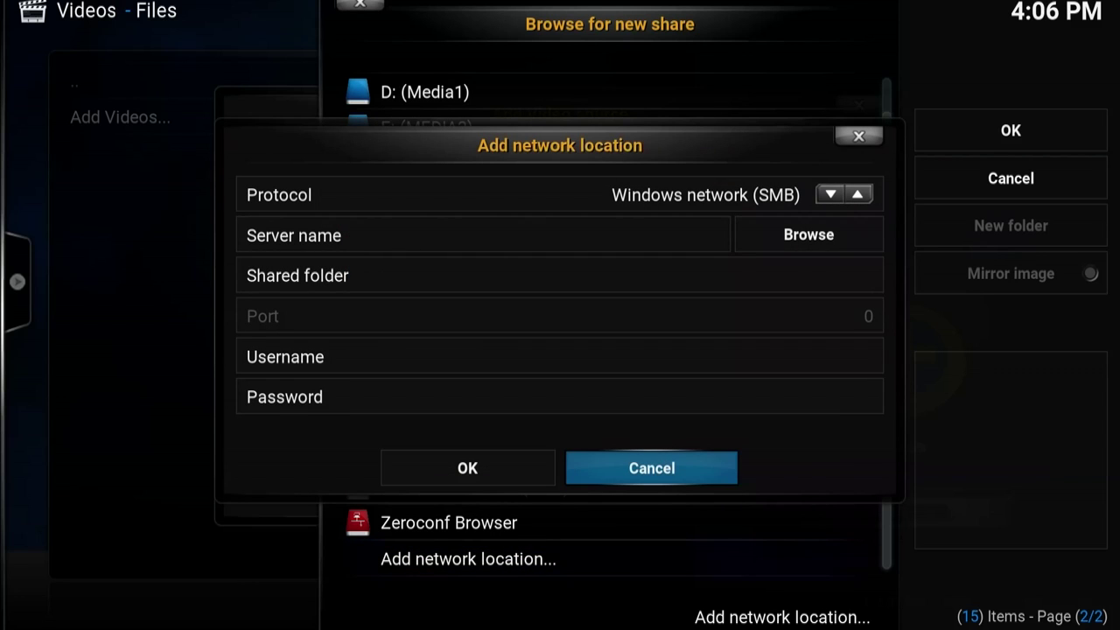
pyautogui.press('Down')
pyautogui.press('Down')
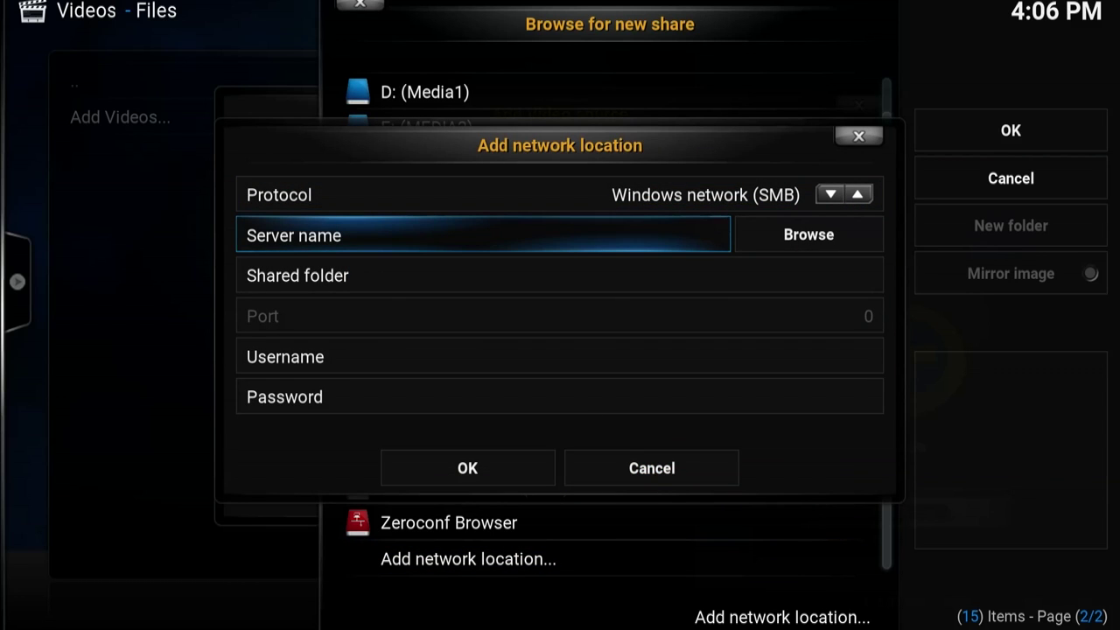
pyautogui.press('Down')
pyautogui.press('Down')
pyautogui.press('Down')
pyautogui.press('Down')
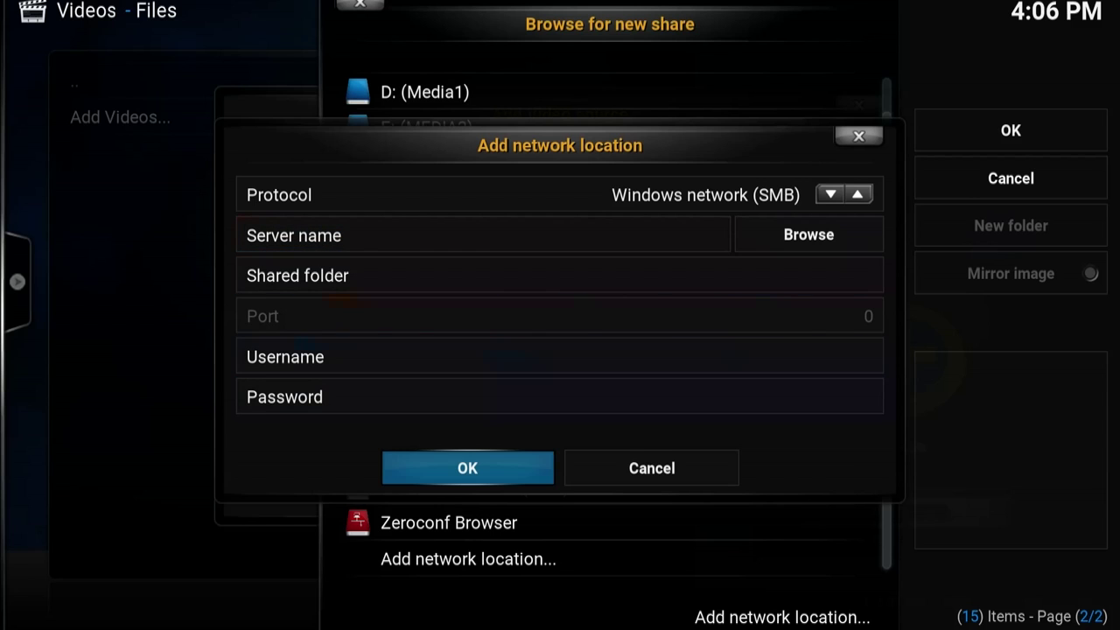
pyautogui.press('Right')
pyautogui.press('Return')
# Close the network location form and open the xbmc-nate share, peeking into Television.
pyautogui.press('Up')
pyautogui.press('Up')
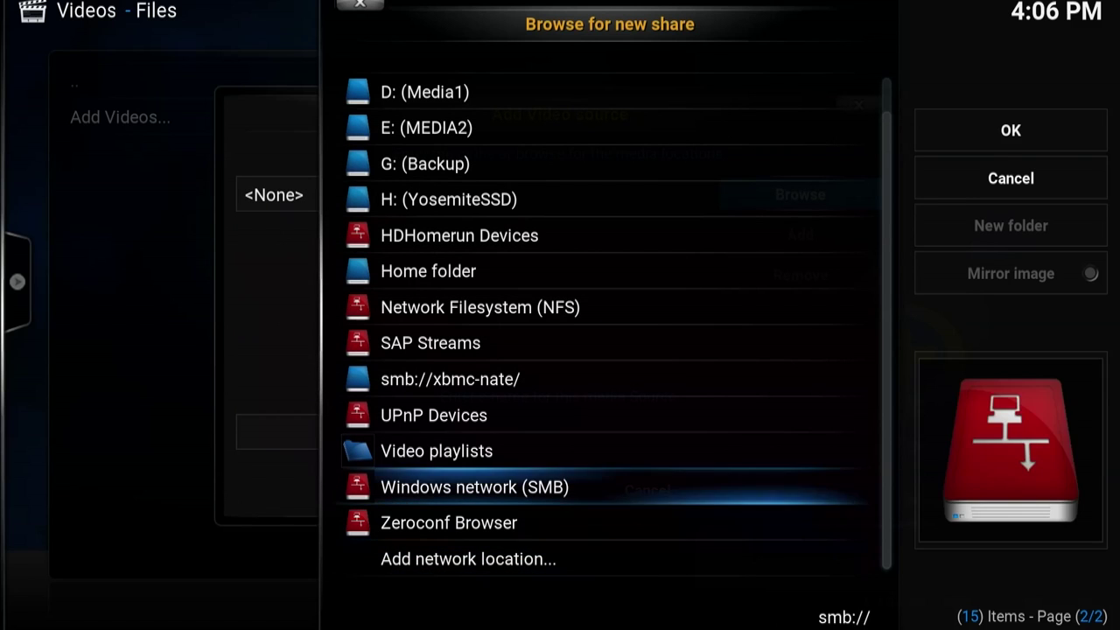
pyautogui.press('Up')
pyautogui.press('Up')
pyautogui.press('Up')
pyautogui.press('Return')
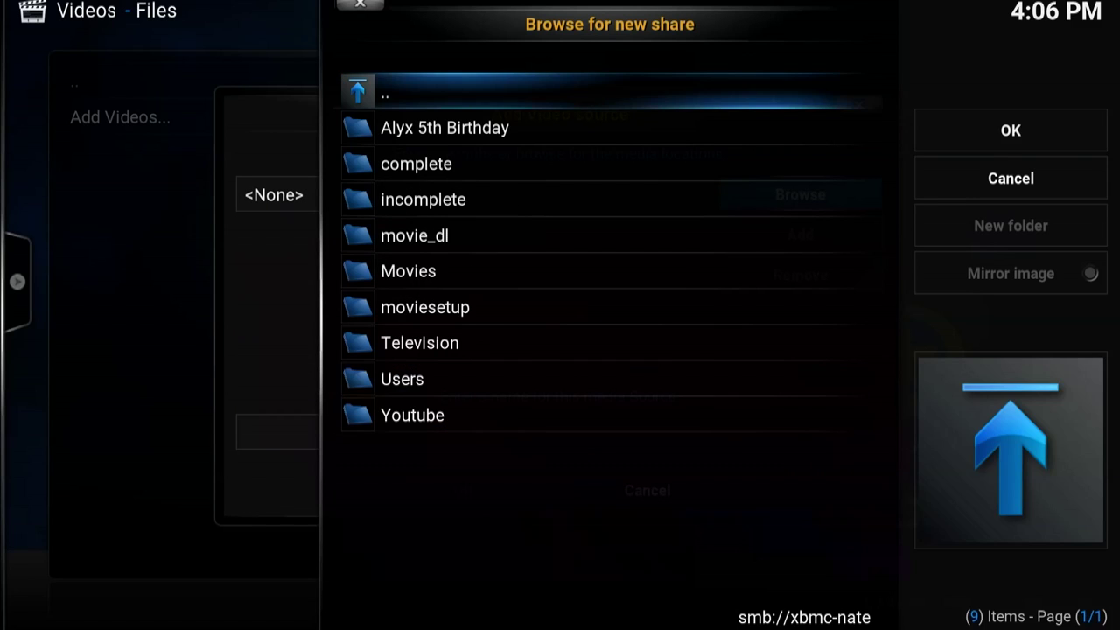
pyautogui.press('Down')
pyautogui.press('Down')
pyautogui.press('Down')
pyautogui.press('Down')
pyautogui.press('Down')
pyautogui.press('Down')
pyautogui.press('Down')
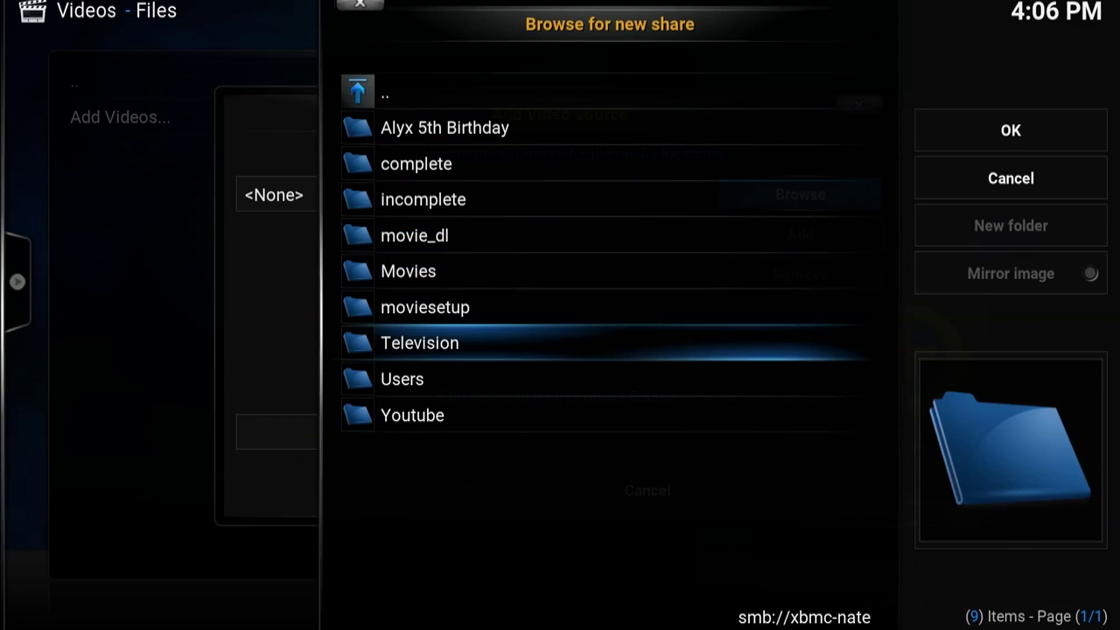
pyautogui.press('Return')
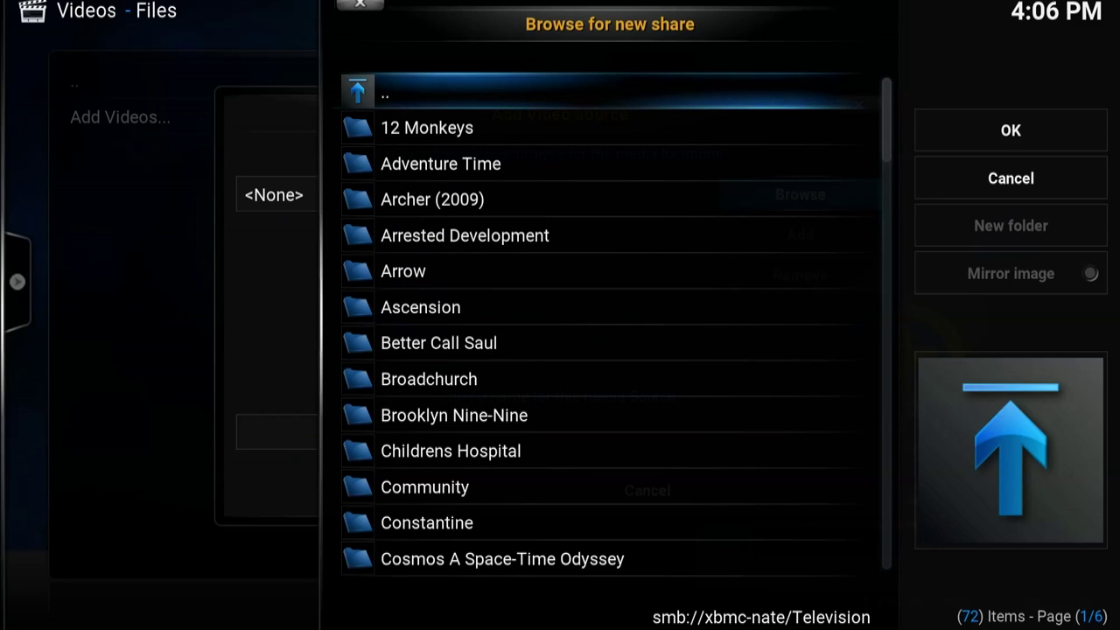
pyautogui.press('Return')
# Accept smb://xbmc-nate/Movies/ as the source path, named Movies.
pyautogui.press('Up')
pyautogui.press('Up')
pyautogui.press('Return')
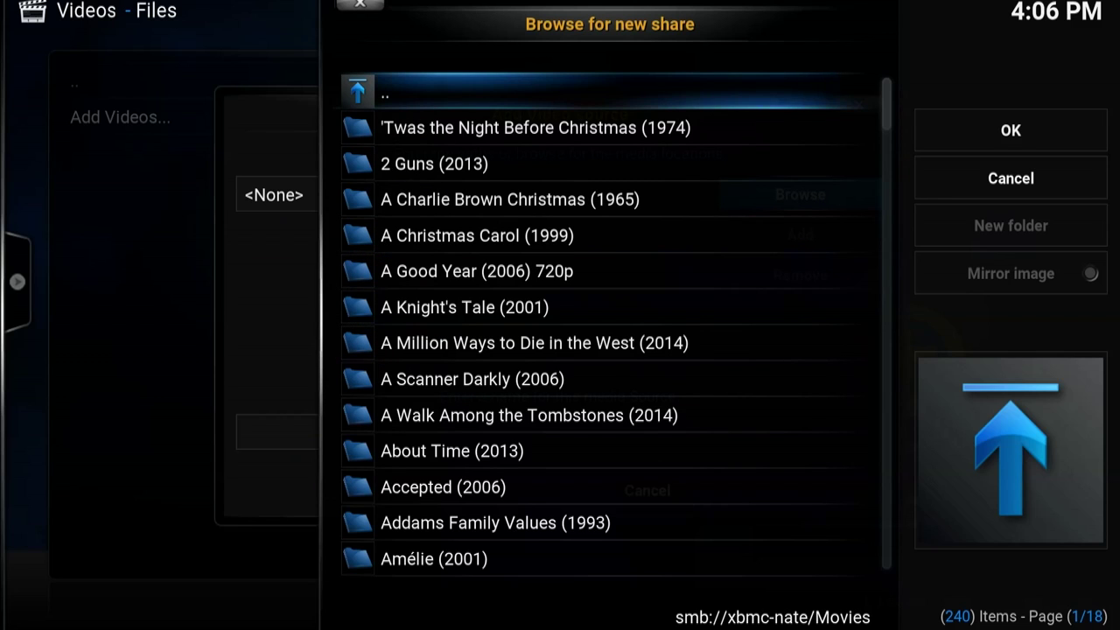
pyautogui.press('Right')
pyautogui.press('Return')
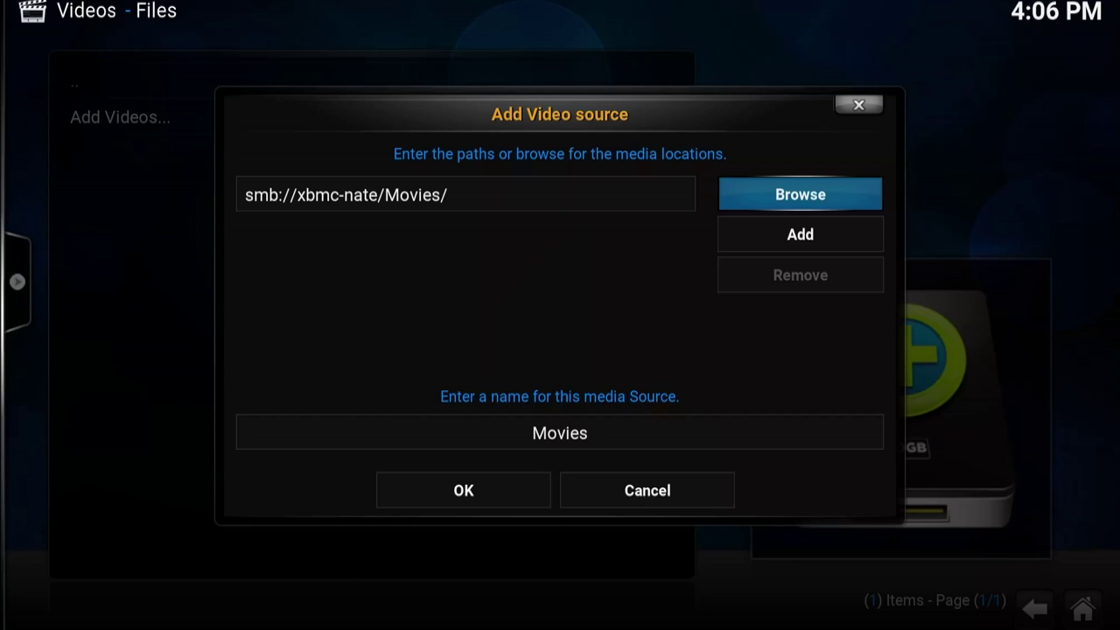
pyautogui.press('Return')
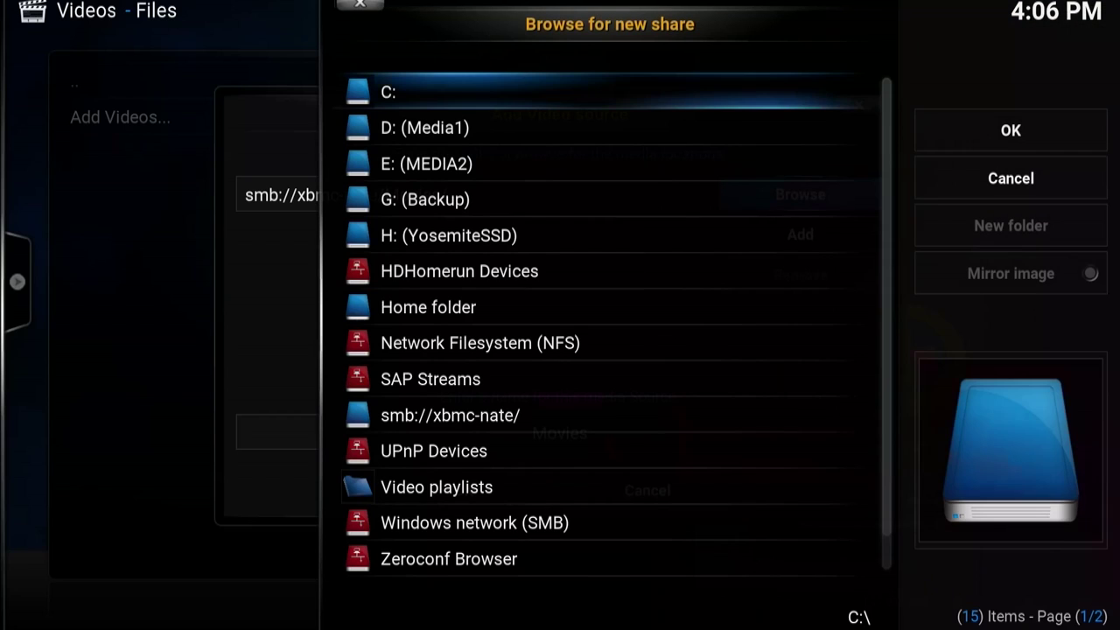
# Reselect smb://xbmc-nate/Movies as the path and save the Movies source.
pyautogui.press('Up')
pyautogui.press('Up')
pyautogui.press('Up')
pyautogui.press('Up')
pyautogui.press('Up')
pyautogui.press('Up')
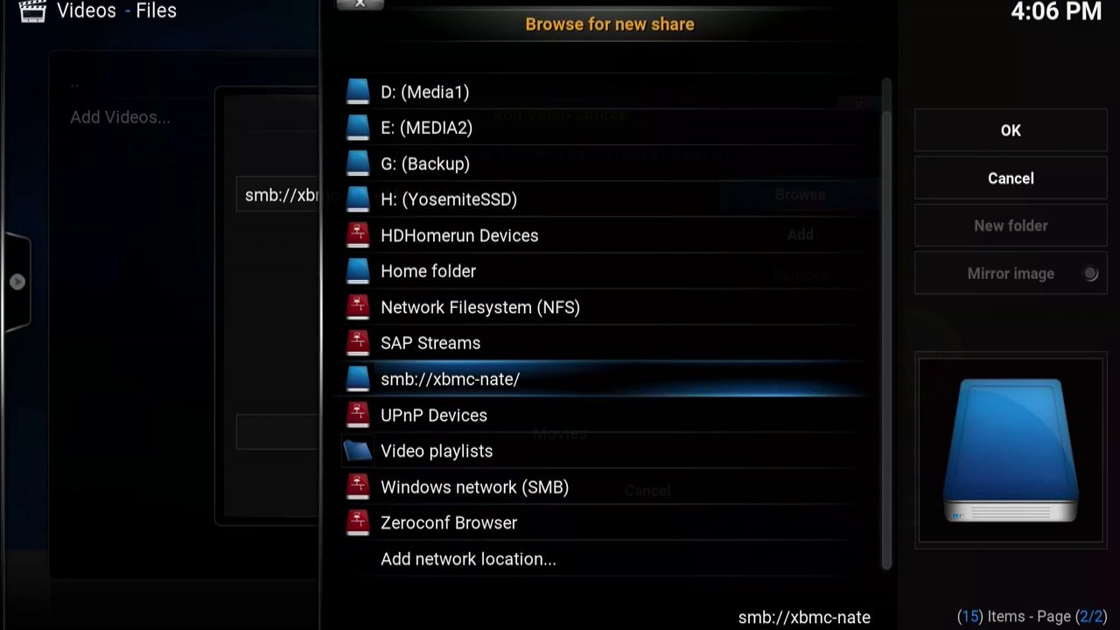
pyautogui.press('Return')
pyautogui.press('Down')
pyautogui.press('Down')
pyautogui.press('Down')
pyautogui.press('Down')
pyautogui.press('Down')
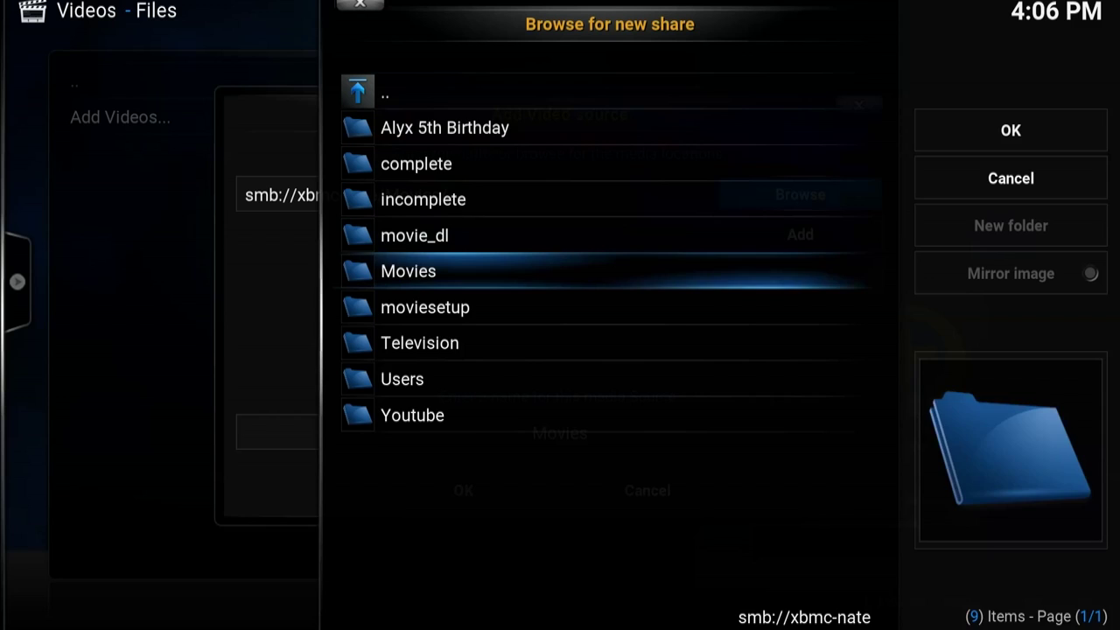
pyautogui.press('Return')
pyautogui.press('Right')
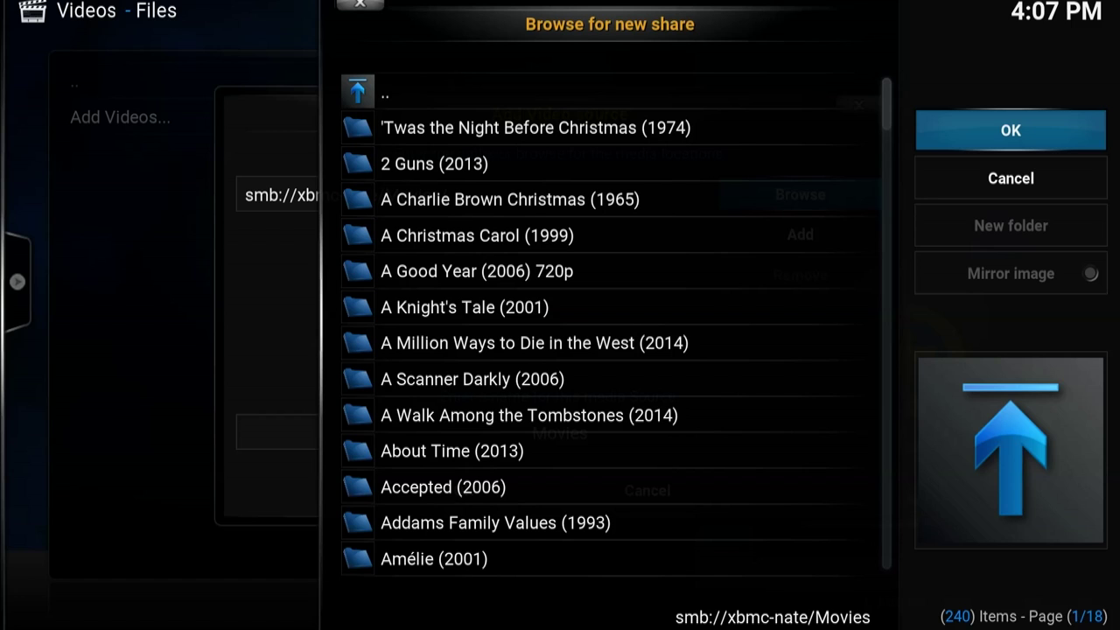
pyautogui.press('Left')
pyautogui.press('Down')
pyautogui.press('Down')
pyautogui.press('Down')
pyautogui.press('Down')
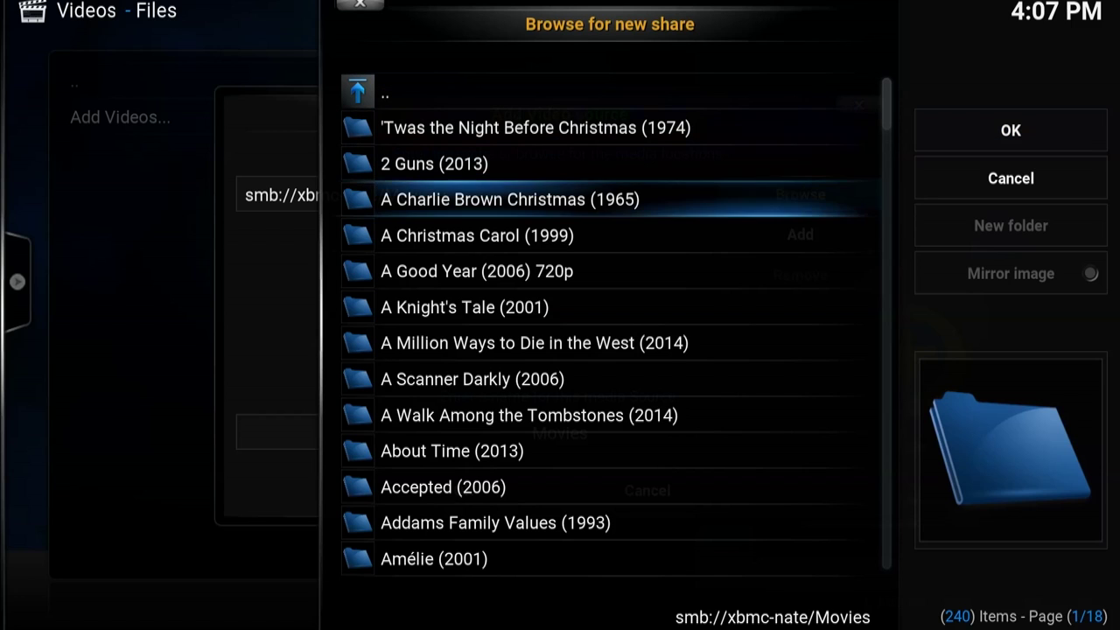
pyautogui.press('Right')
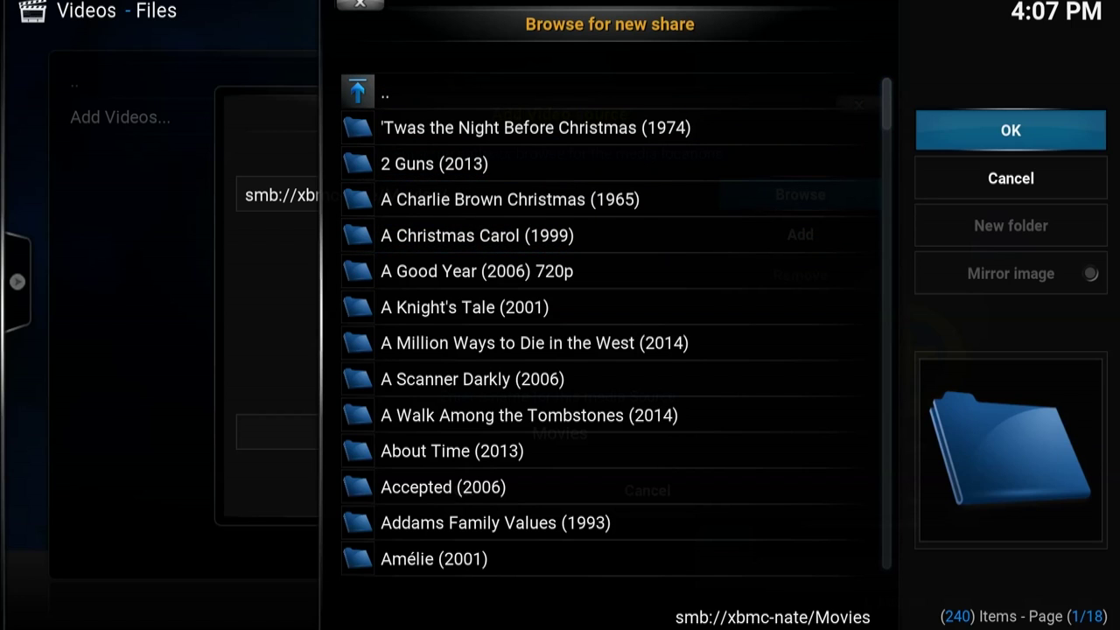
pyautogui.press('Return')
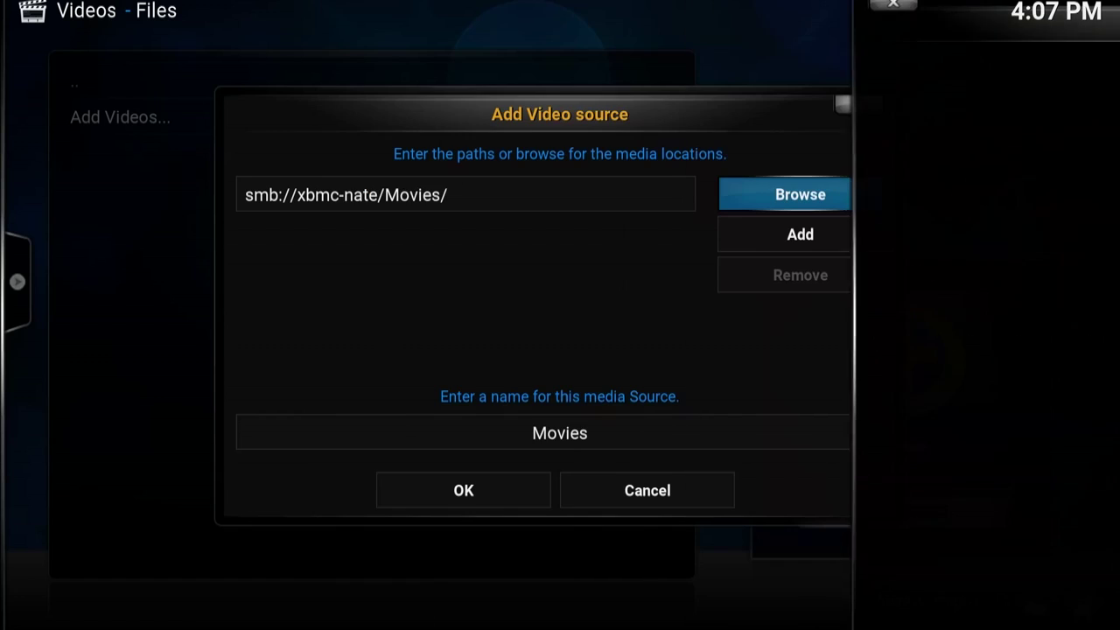
pyautogui.press('Down')
pyautogui.press('Down')
pyautogui.press('Return')
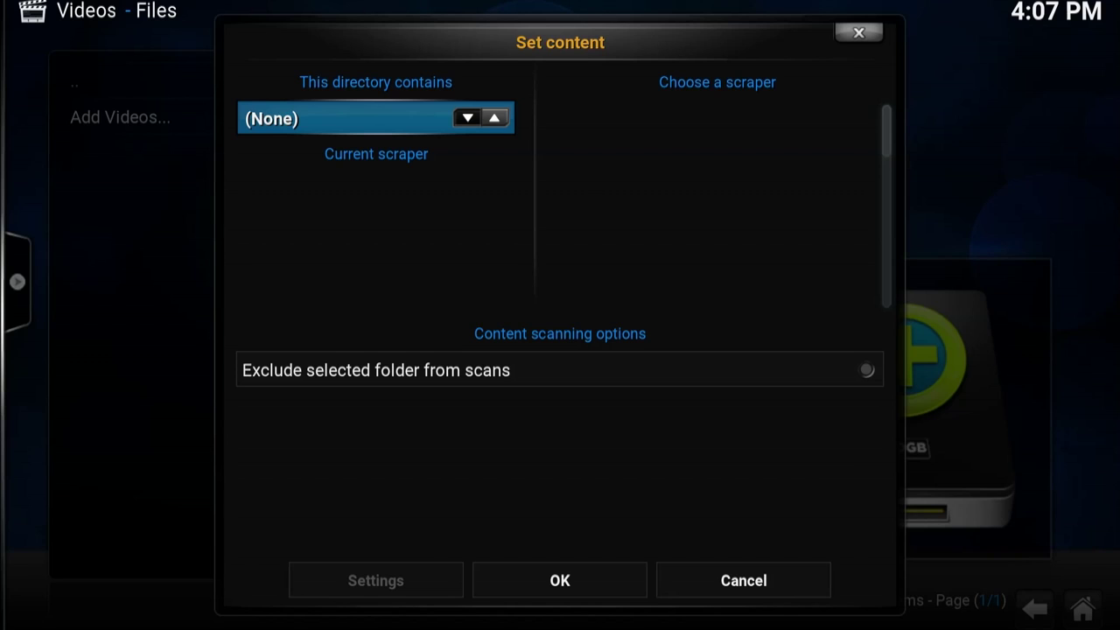
# Set content to Movies via The Movie Database, with movies in separate title-matching folders.
pyautogui.press('Left')
pyautogui.press('Left')
pyautogui.press('Left')
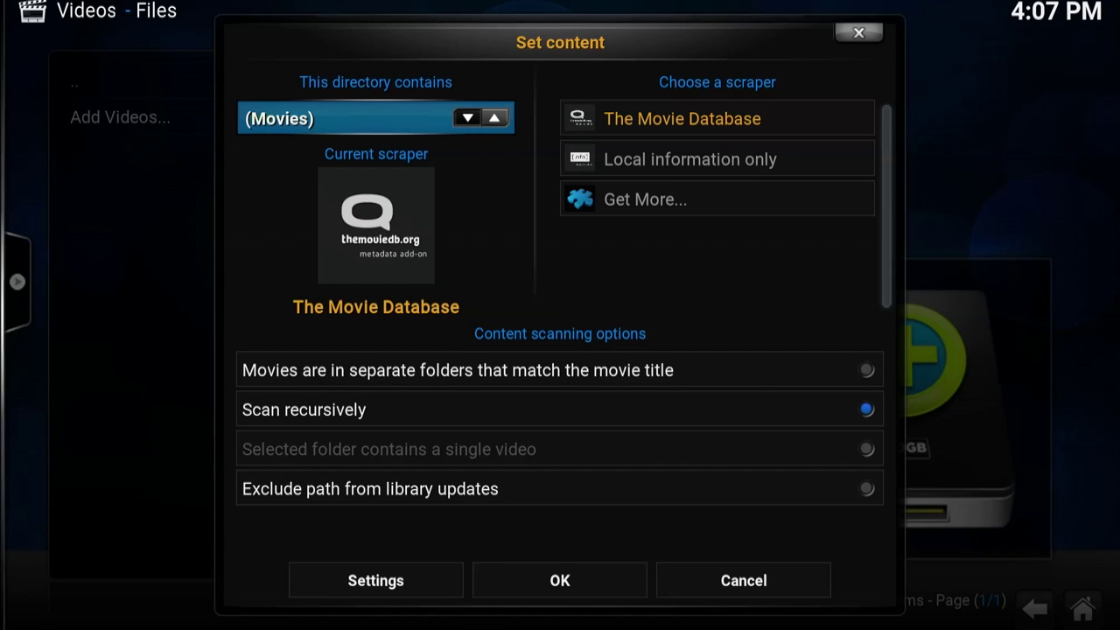
pyautogui.press('Right')
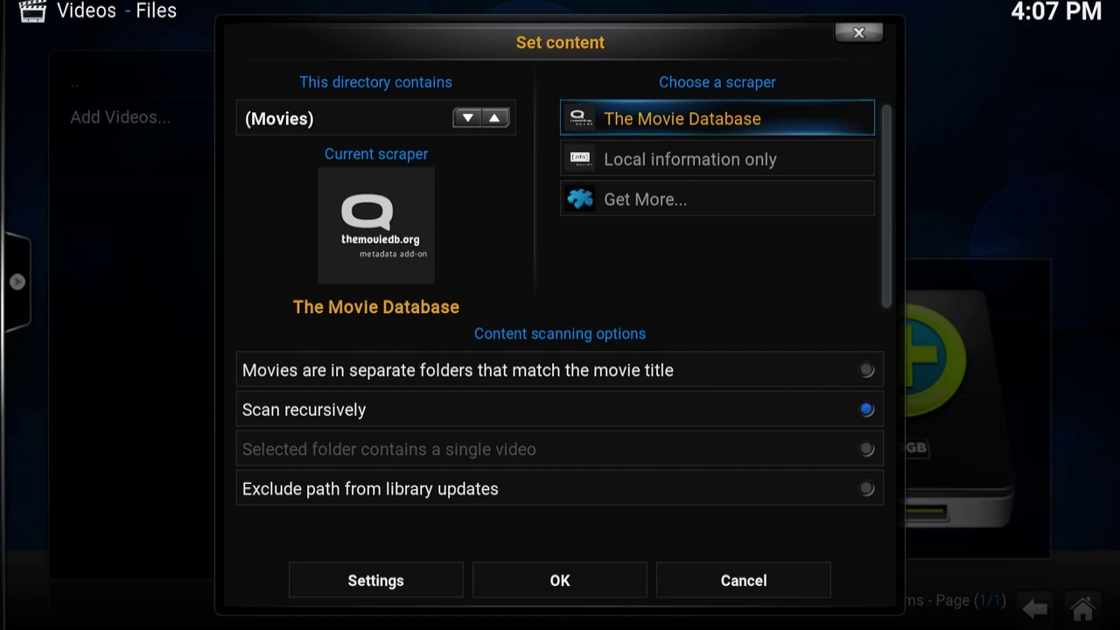
pyautogui.press('Up')
pyautogui.press('Down')
pyautogui.press('Down')
pyautogui.press('Down')
pyautogui.press('Left')
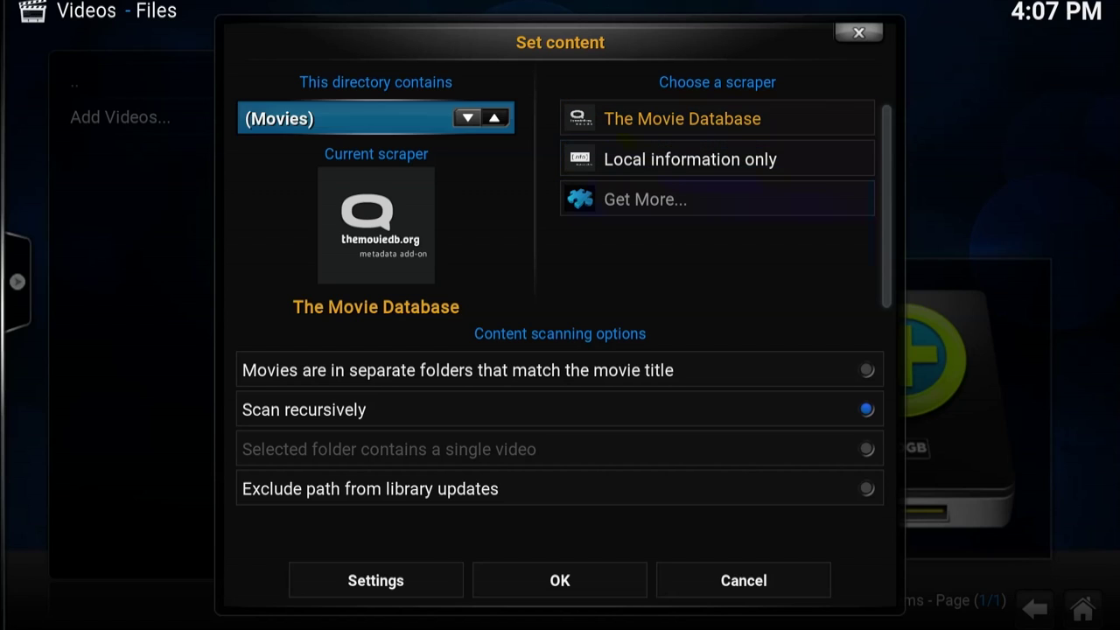
pyautogui.press('Down')
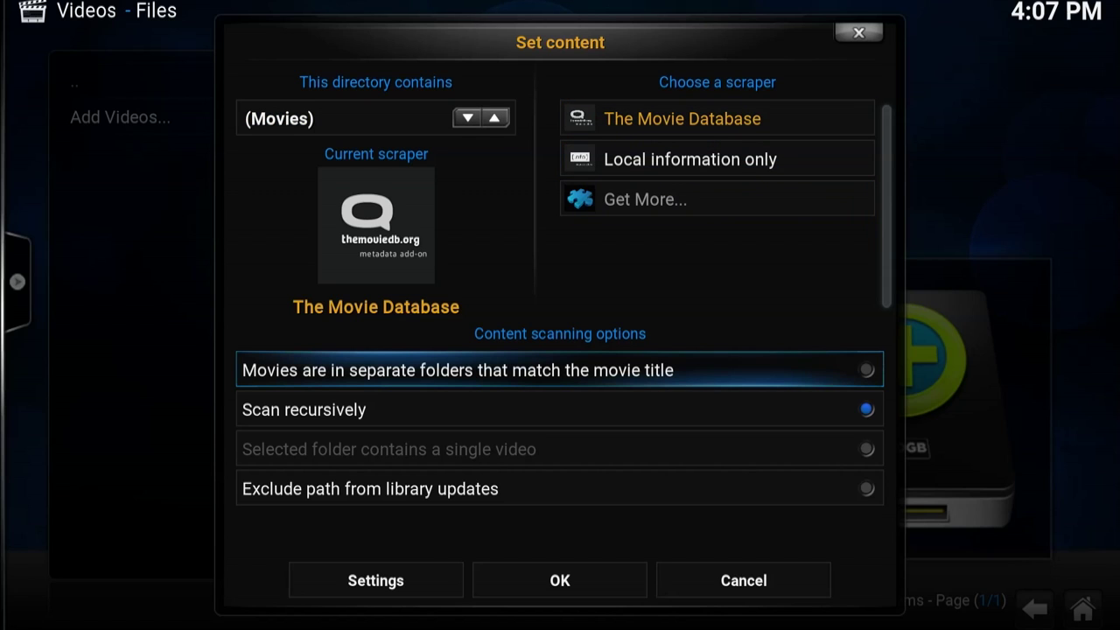
pyautogui.press('Return')
pyautogui.press('Down')
pyautogui.press('Down')
pyautogui.press('Down')
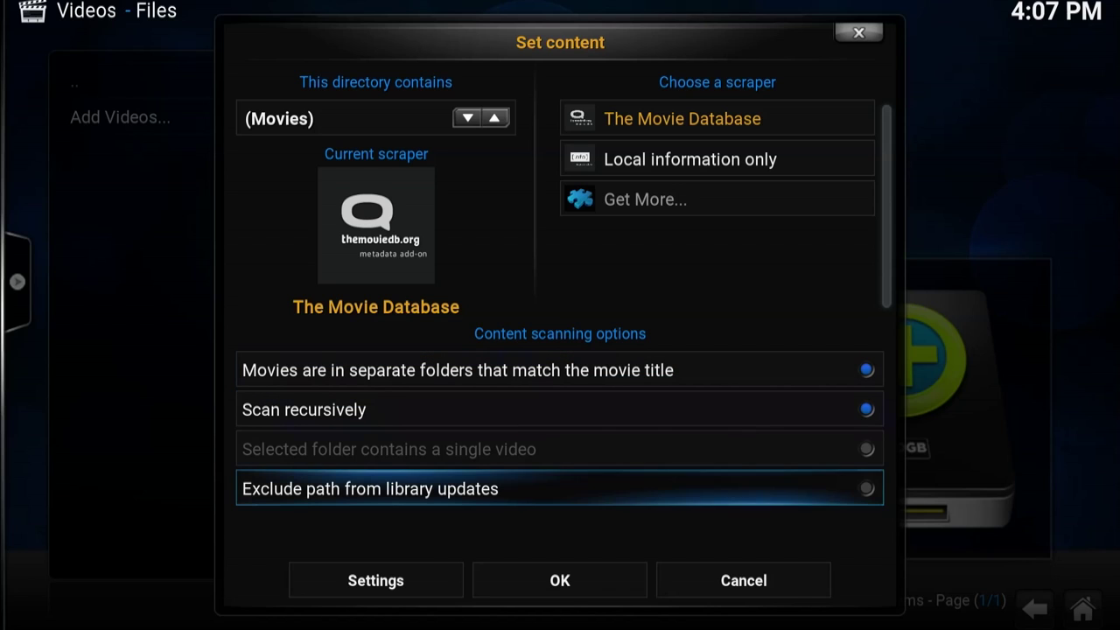
pyautogui.press('Return')
pyautogui.press('Left')
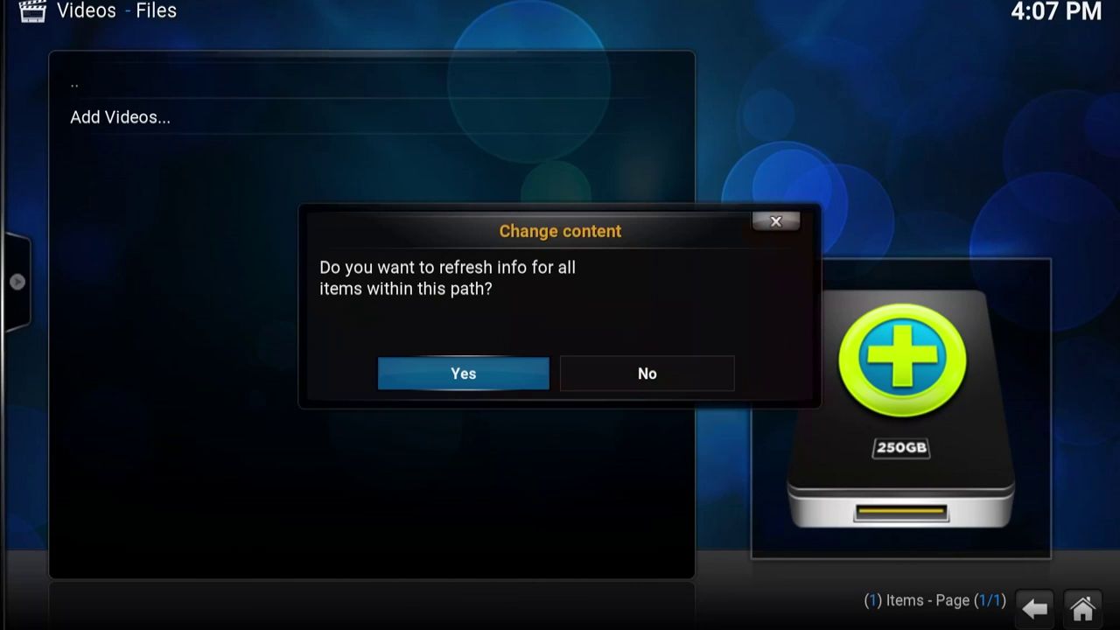
# Agree to refresh info so Movies gets scanned, then begin another video source.
pyautogui.press('Return')
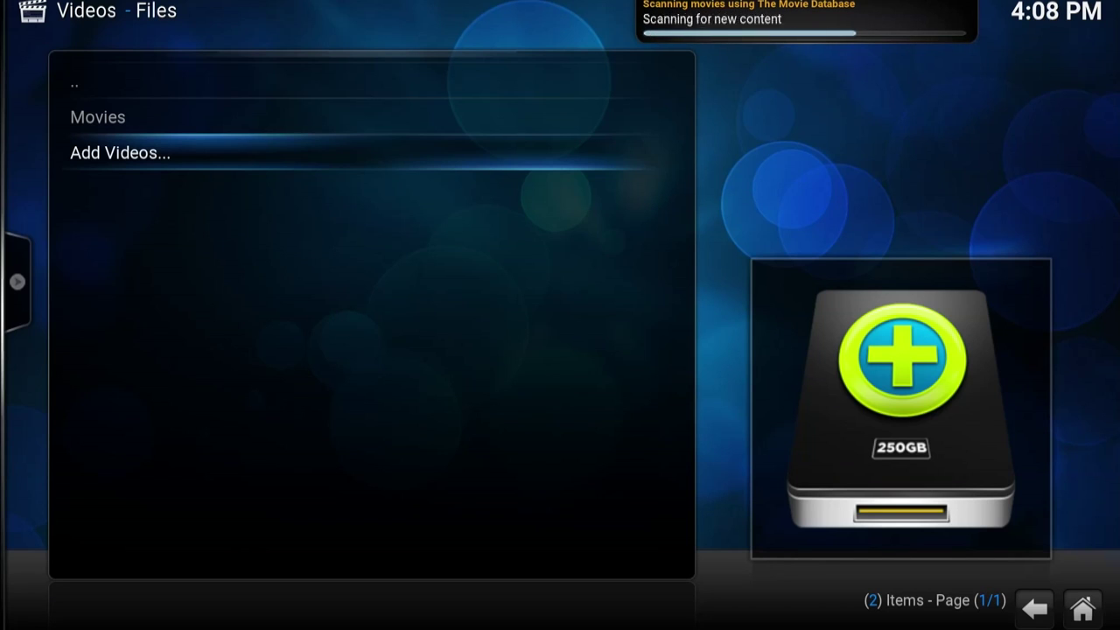
pyautogui.press('Return')
# Browse to smb://xbmc-nate/Television/ and accept it as the new source's path.
pyautogui.press('Down')
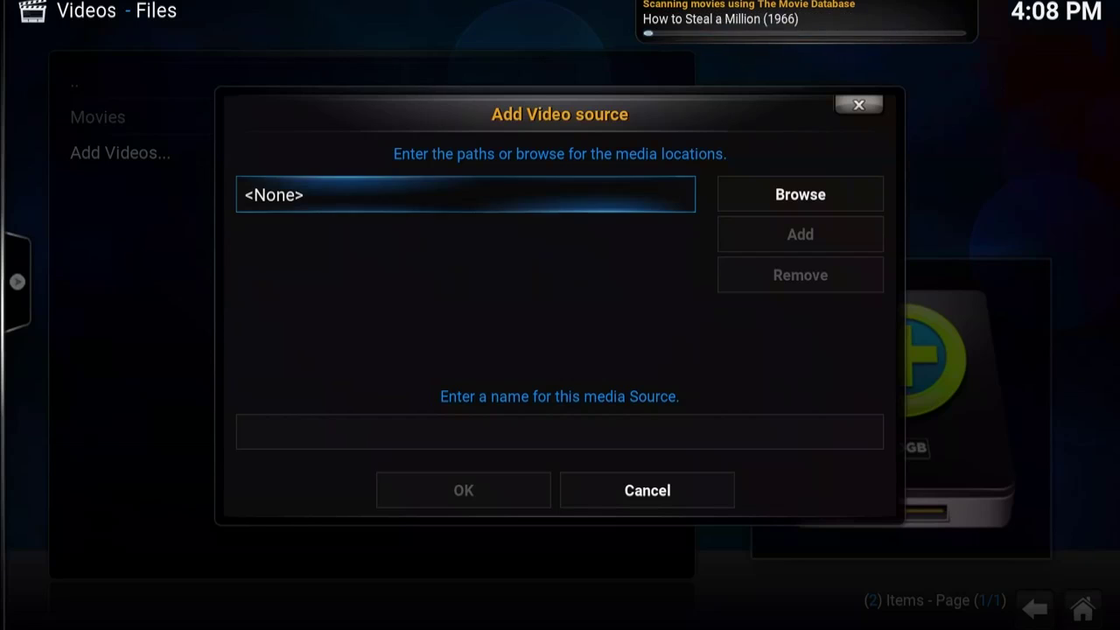
pyautogui.press('Right')
pyautogui.press('Return')
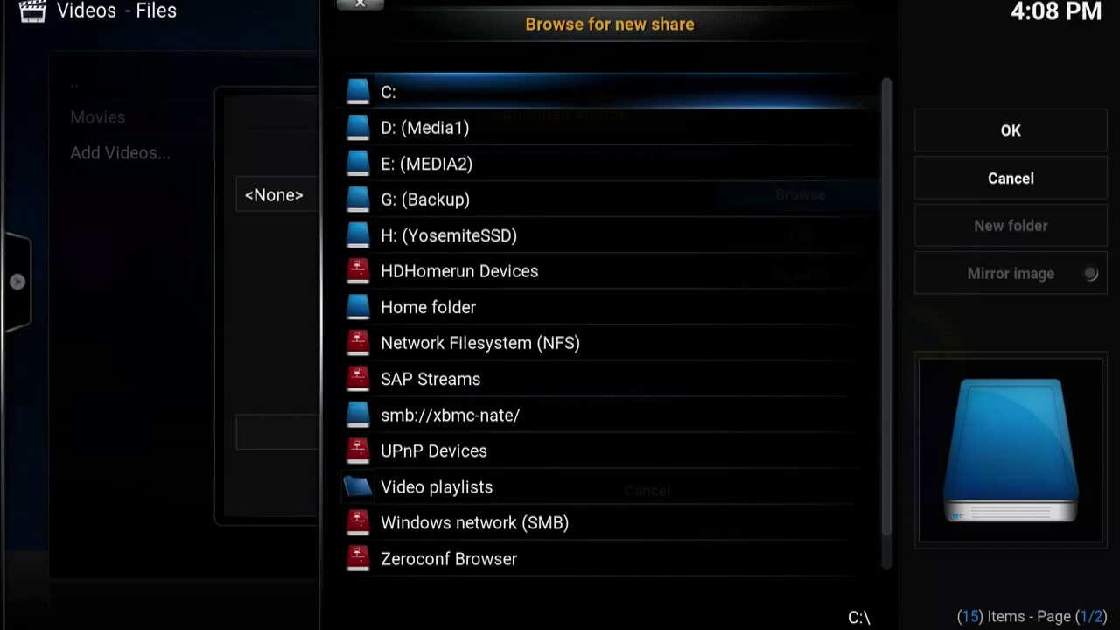
pyautogui.press('Up')
pyautogui.press('Up')
pyautogui.press('Up')
pyautogui.press('Up')
pyautogui.press('Up')
pyautogui.press('Up')
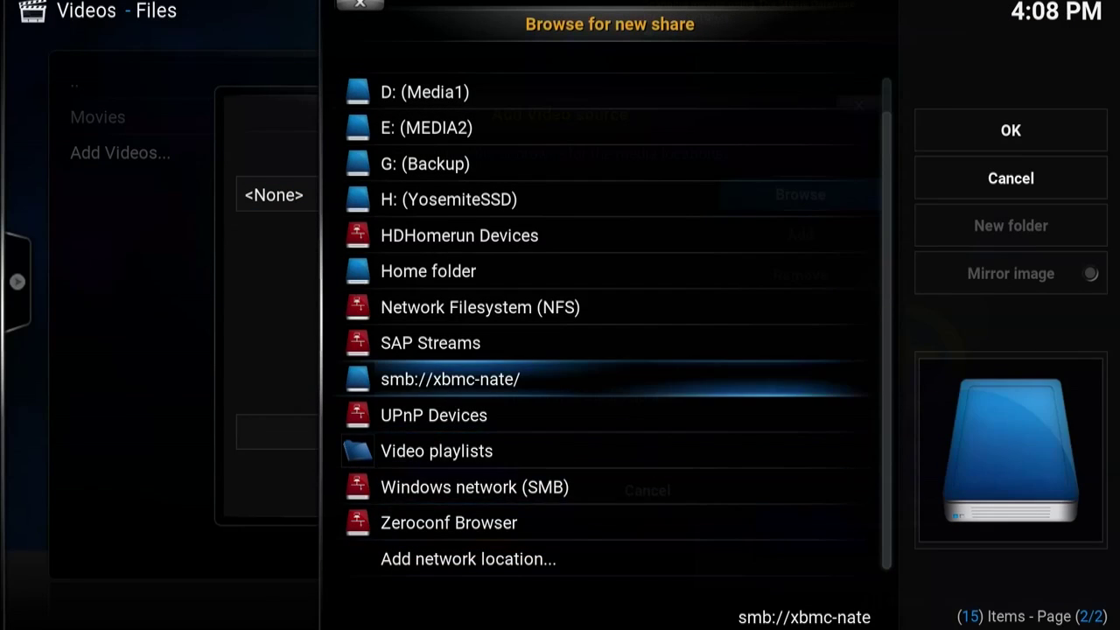
pyautogui.press('Return')
pyautogui.press('Down')
pyautogui.press('Down')
pyautogui.press('Down')
pyautogui.press('Down')
pyautogui.press('Down')
pyautogui.press('Down')
pyautogui.press('Down')
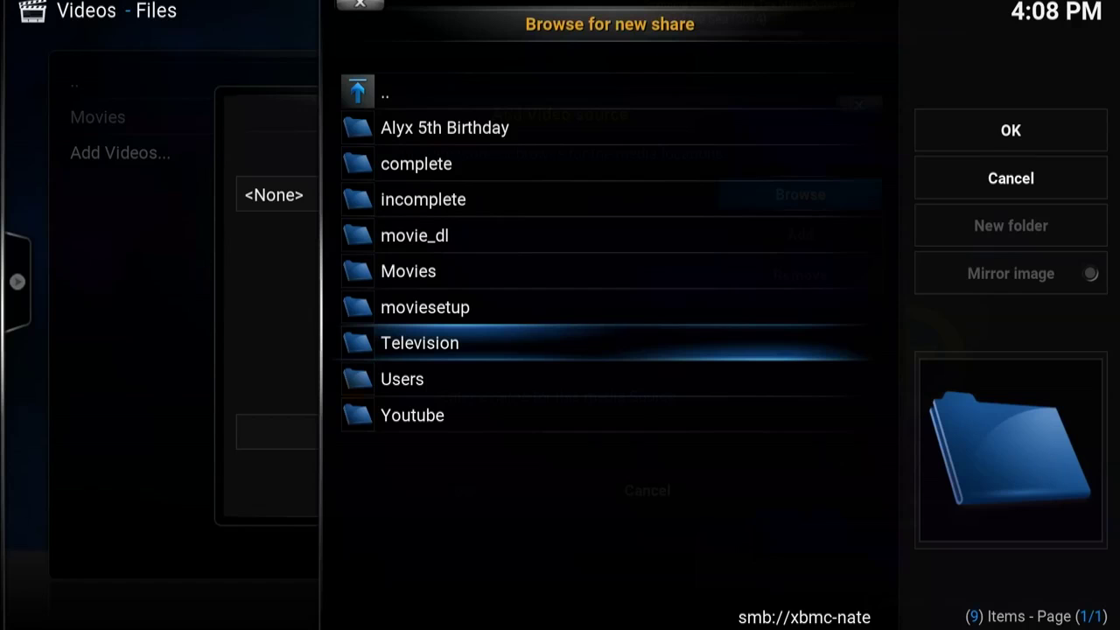
pyautogui.press('Return')
pyautogui.press('Down')
pyautogui.press('Down')
pyautogui.press('Down')
pyautogui.press('Down')
pyautogui.press('Down')
pyautogui.press('Down')
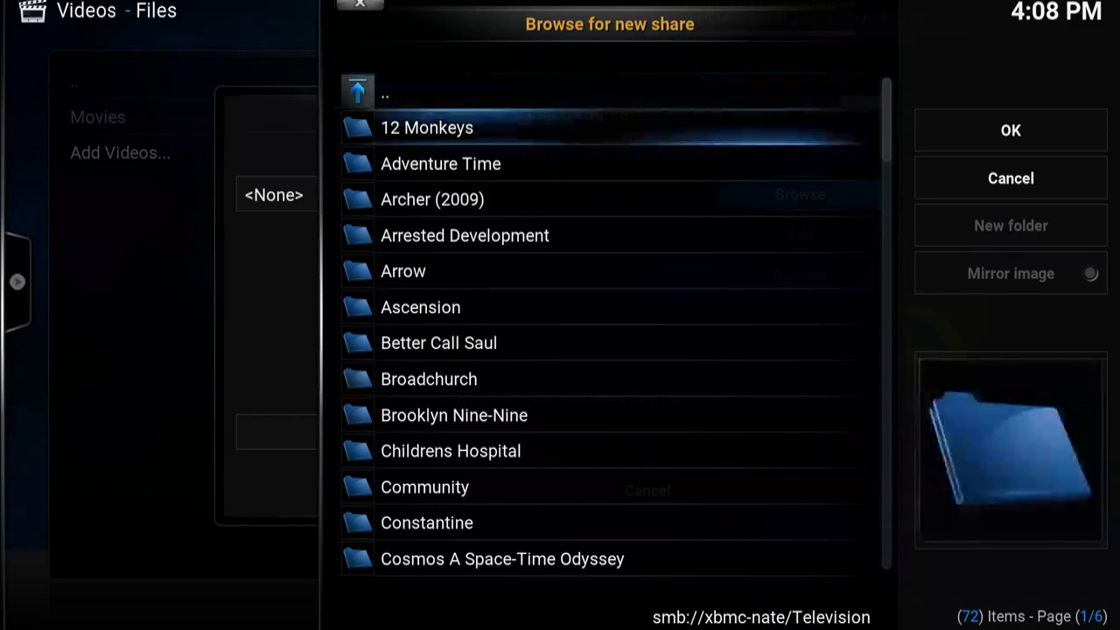
pyautogui.press('Up')
pyautogui.press('Up')
pyautogui.press('Up')
pyautogui.press('Up')
pyautogui.press('Up')
pyautogui.press('Up')
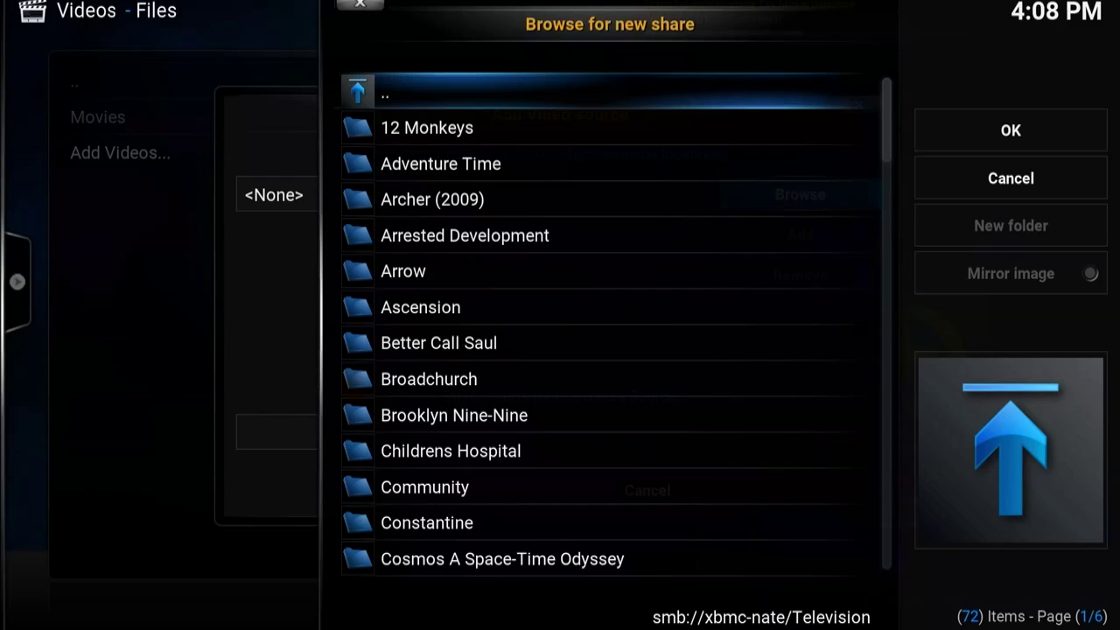
pyautogui.press('Right')
pyautogui.press('Return')
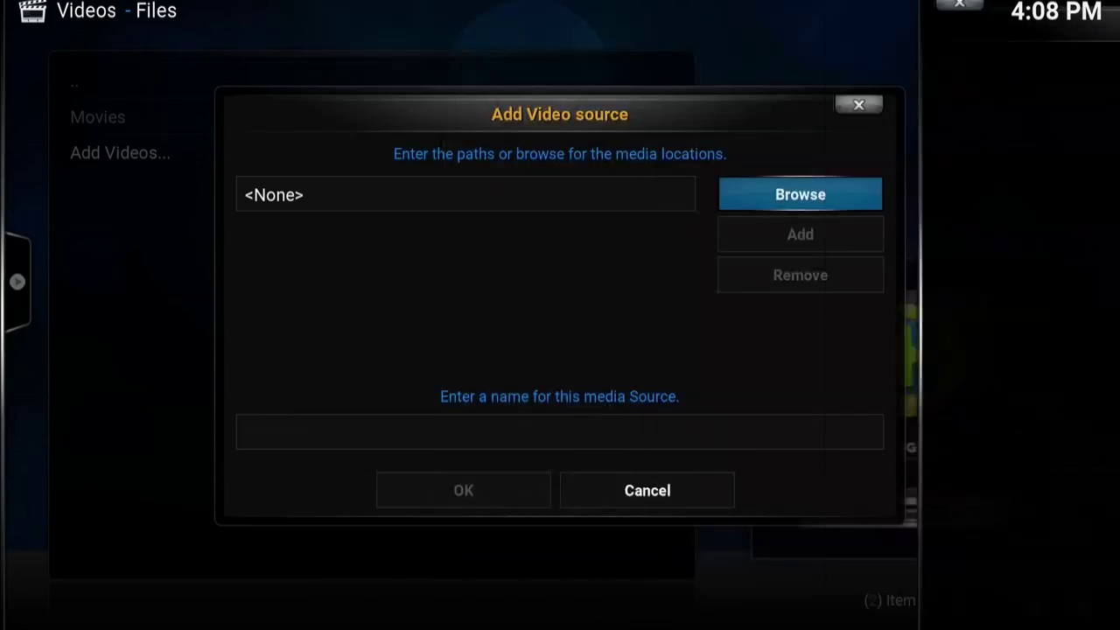
# Confirm the Television source at smb://xbmc-nate/Television/ to reach Set content.
pyautogui.press('Down')
pyautogui.press('Down')
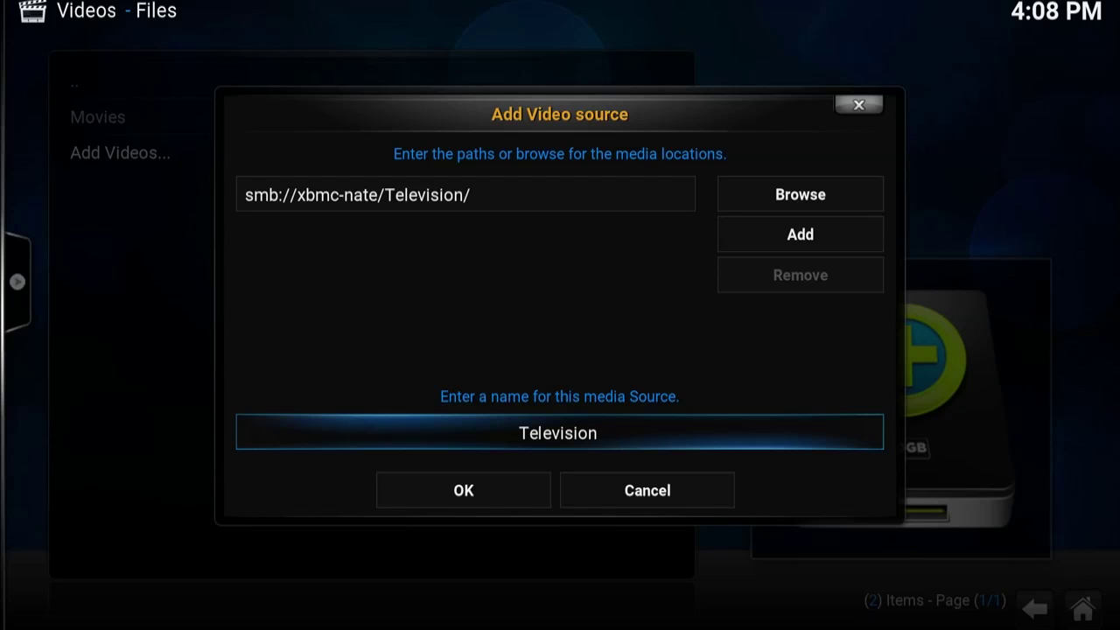
pyautogui.press('Down')
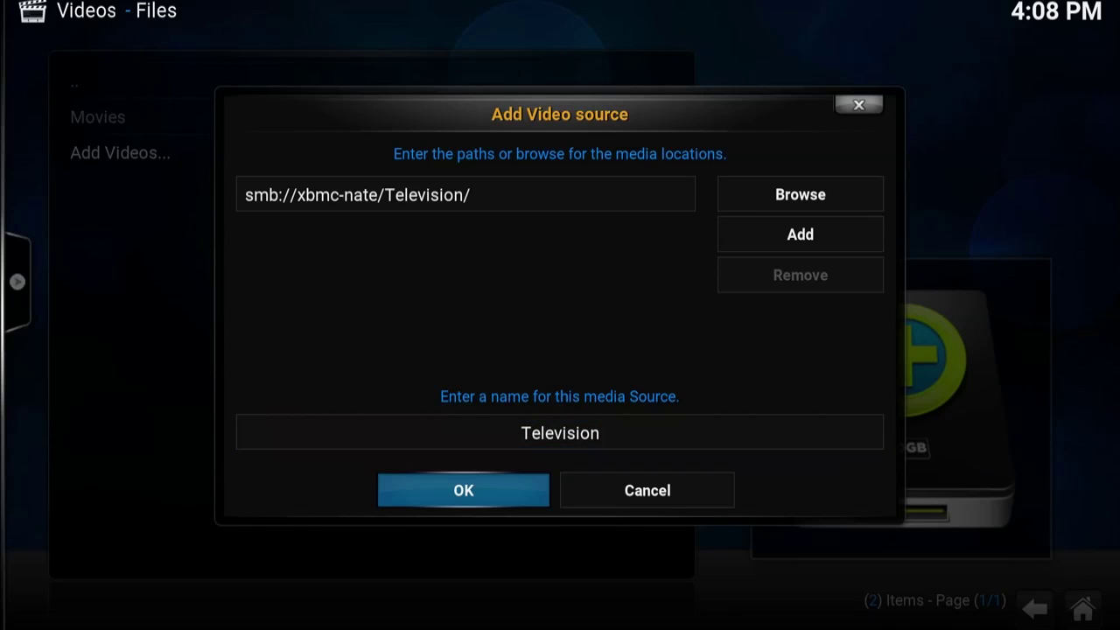
pyautogui.press('Return')
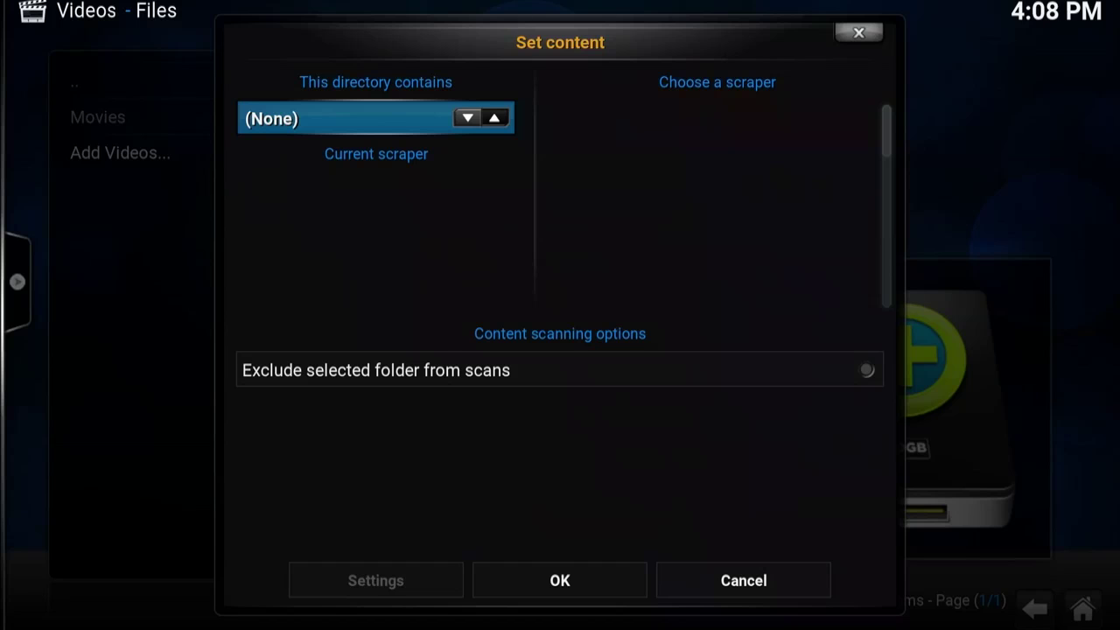
# Set the directory content to TV shows with The TVDB scraper and confirm.
pyautogui.press('Right')
pyautogui.press('Right')
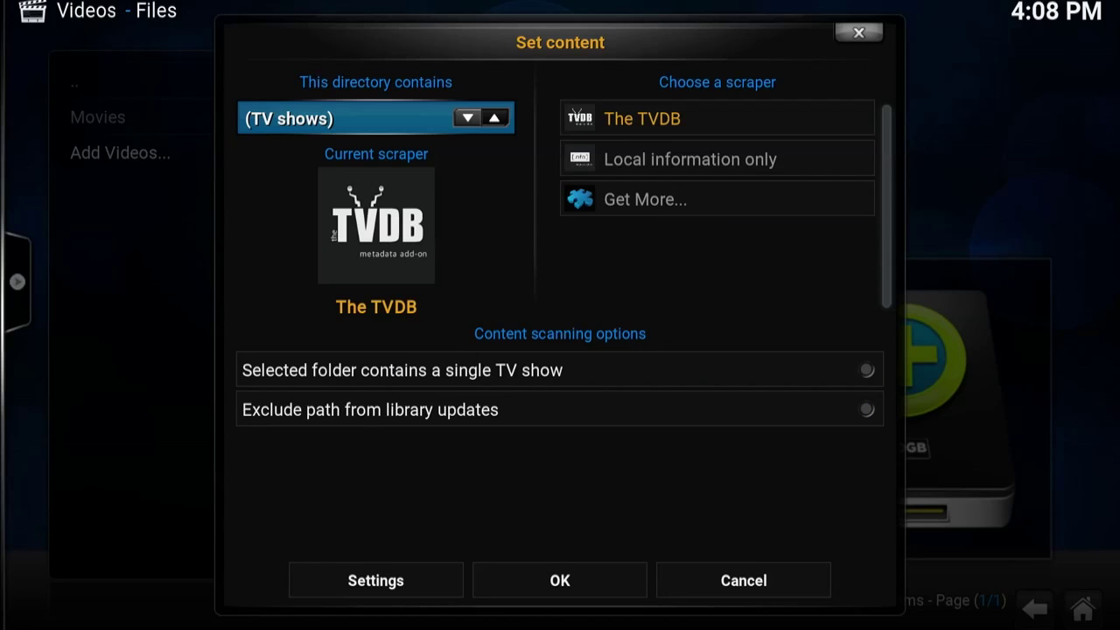
pyautogui.press('Down')
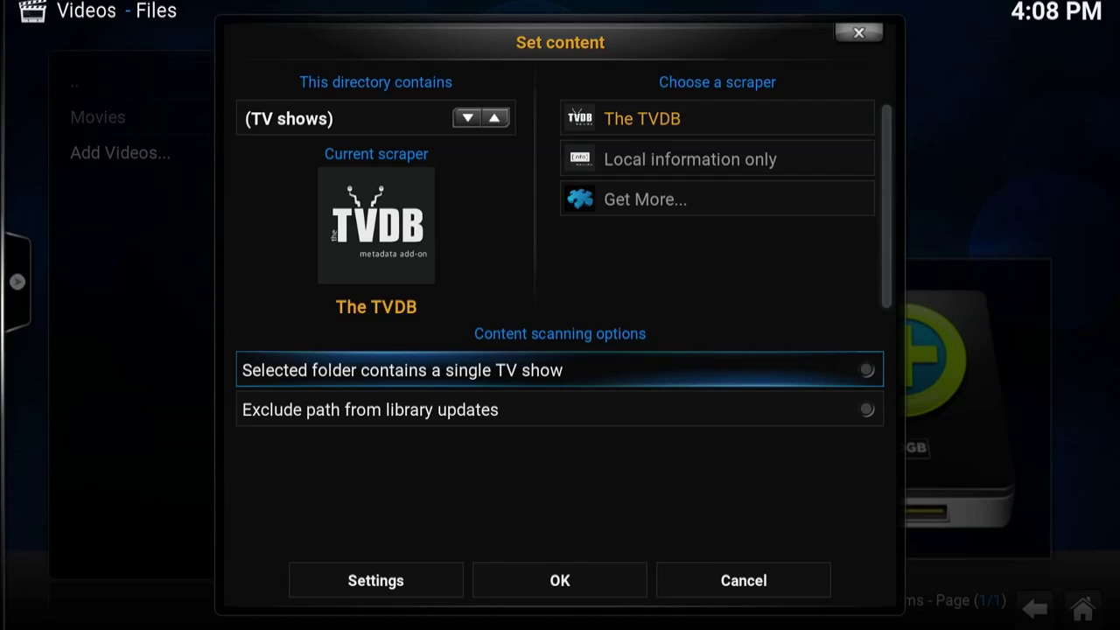
pyautogui.press('Down')
pyautogui.press('Down')
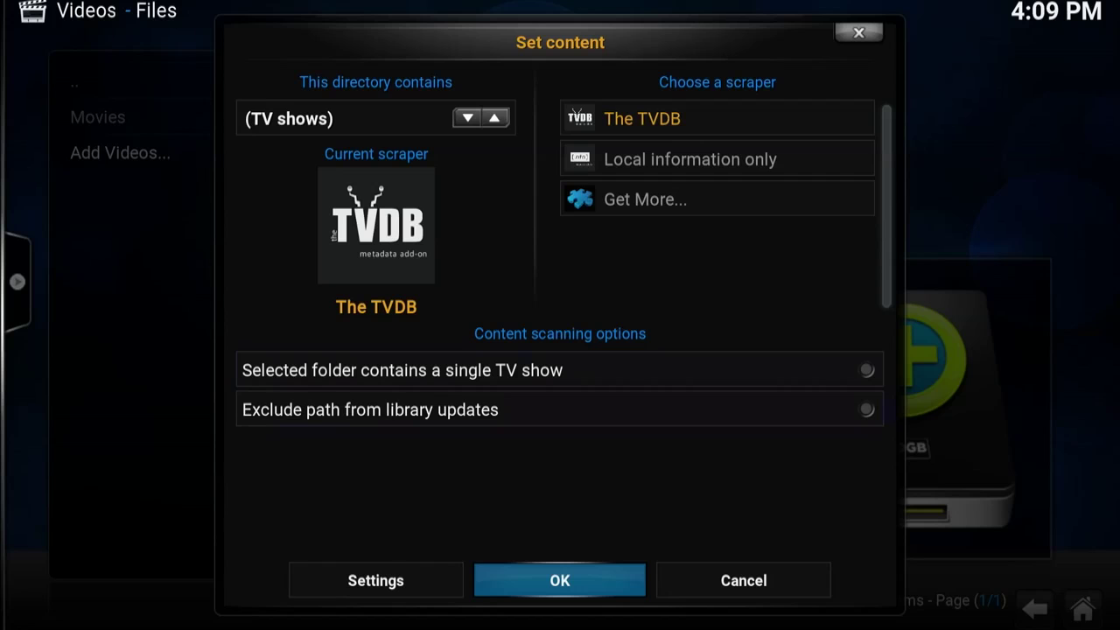
pyautogui.press('Return')
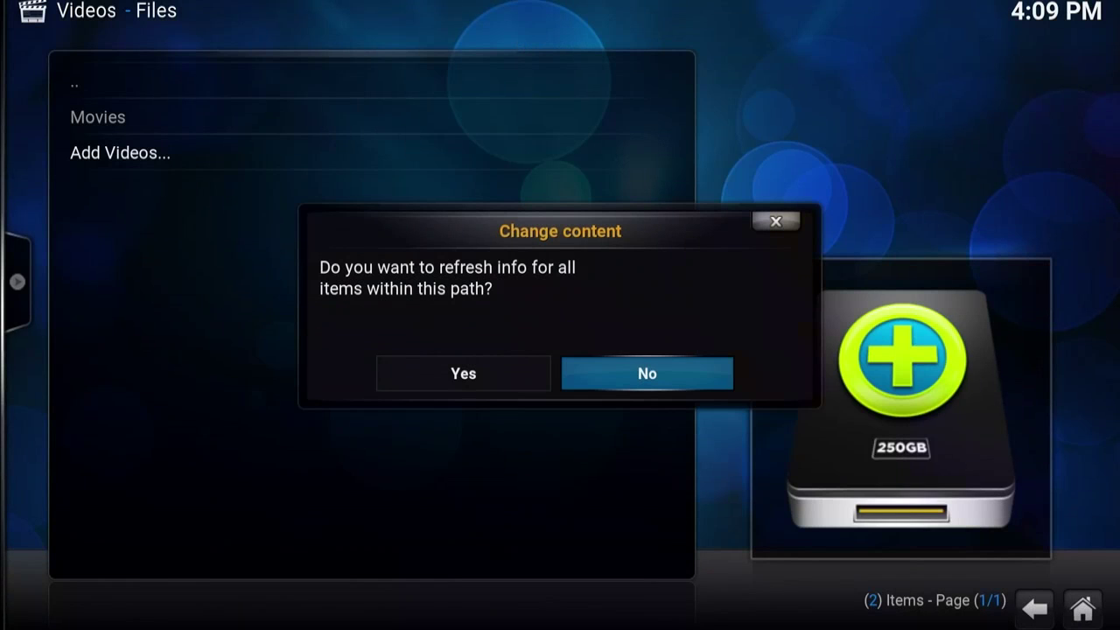
# Choose Yes to refresh info for Television, then move through the sources to Movies.
pyautogui.press('Left')
pyautogui.press('Return')
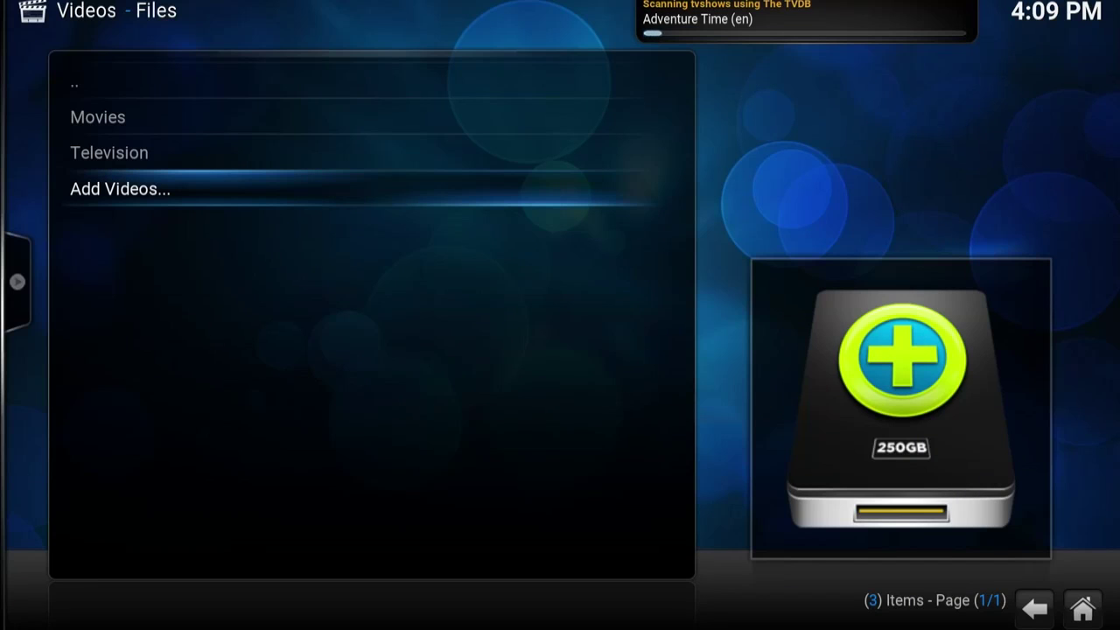
pyautogui.press('Up')
pyautogui.press('Up')
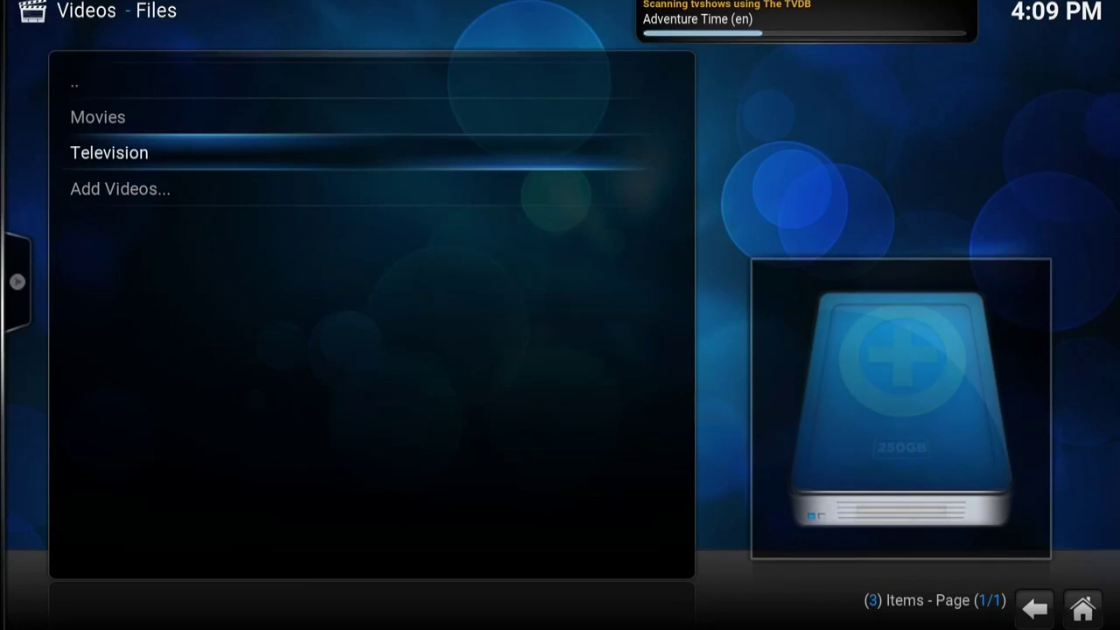
pyautogui.press('Down')
pyautogui.press('Down')
pyautogui.press('Up')
pyautogui.press('Up')
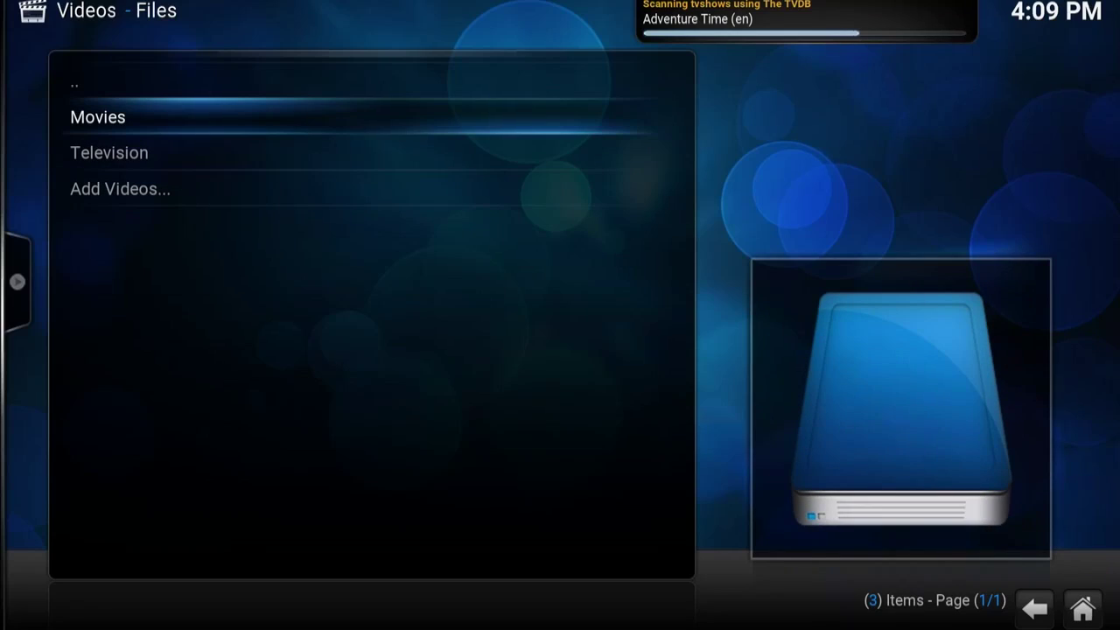
# Open the Movies source and browse the scraped titles A Good Year and A Knight's Tale.
pyautogui.press('Return')
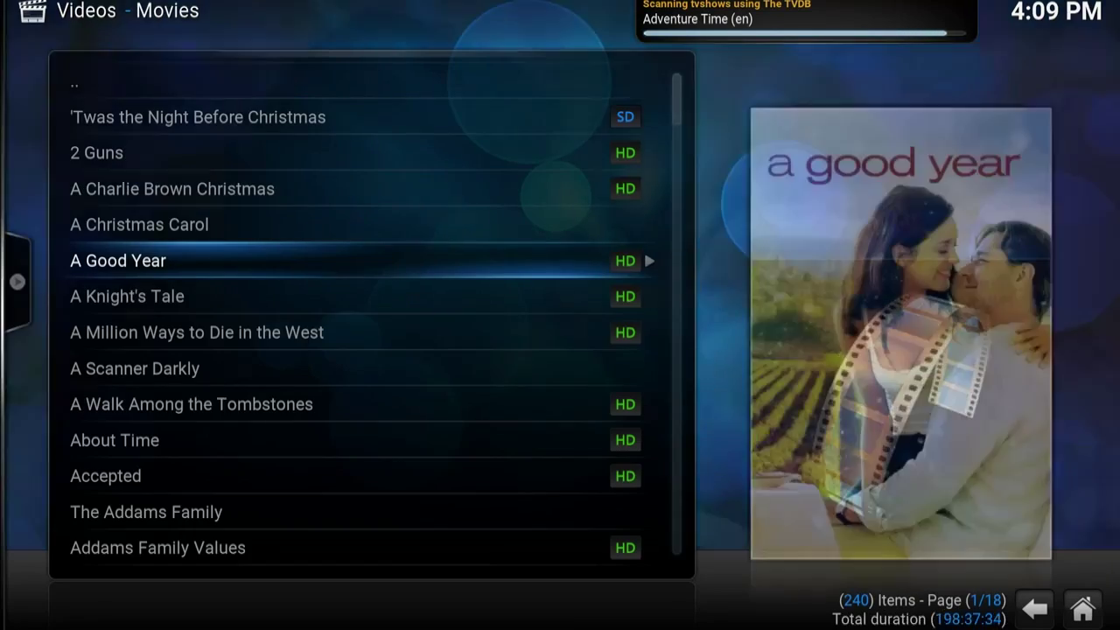
pyautogui.press('Down')
pyautogui.press('Up')
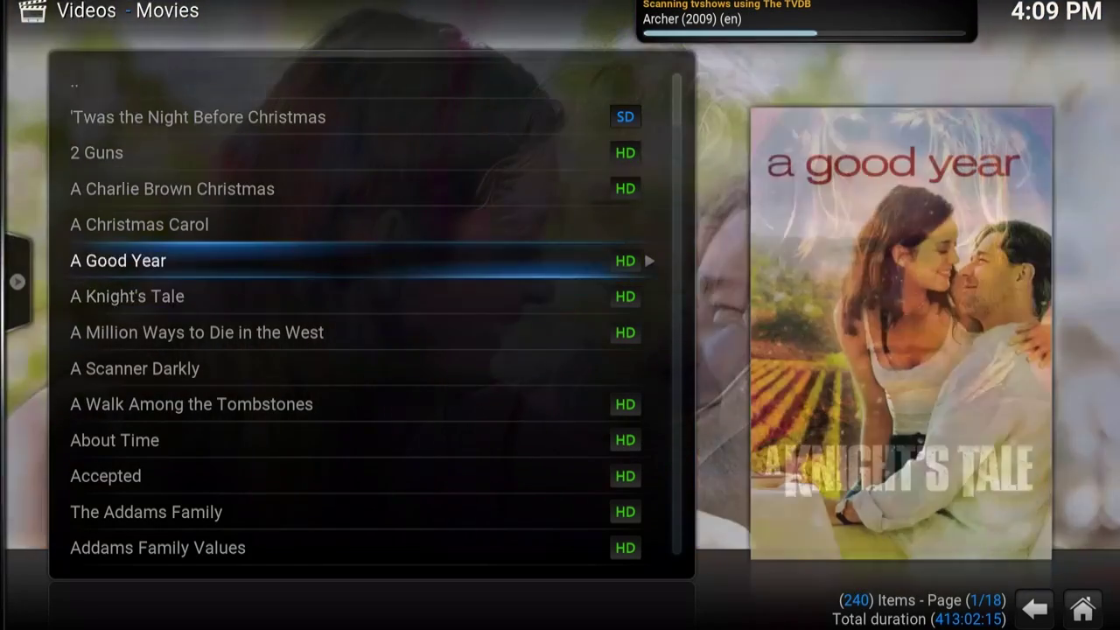
# Back out of Movies, past the Television source, up through the Videos menu to the home screen.
pyautogui.press('BackSpace')
pyautogui.press('Down')
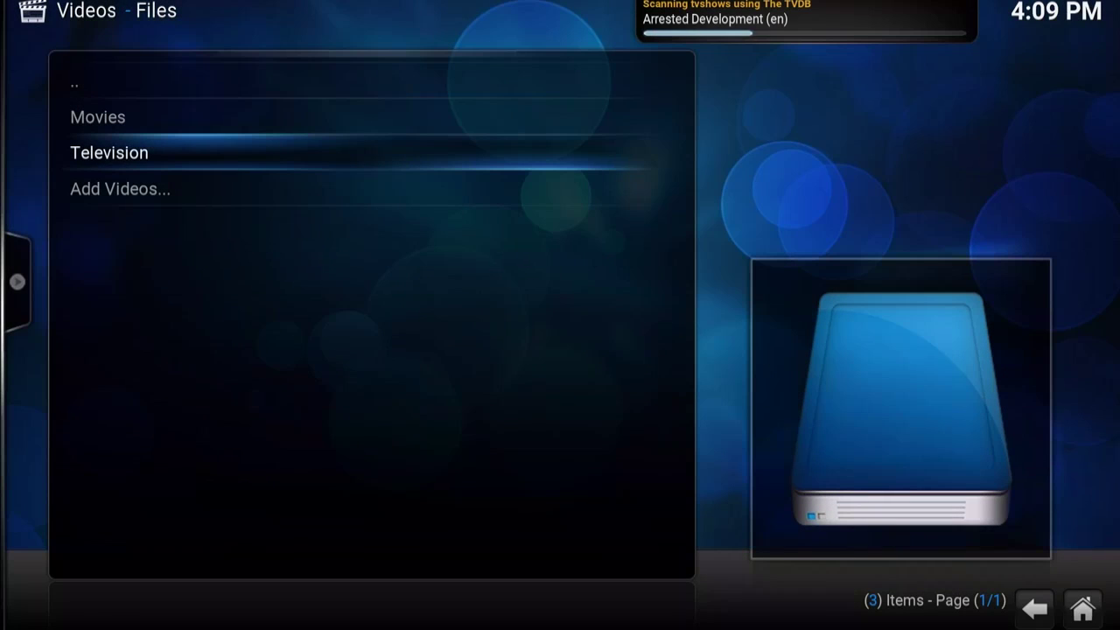
pyautogui.press('BackSpace')
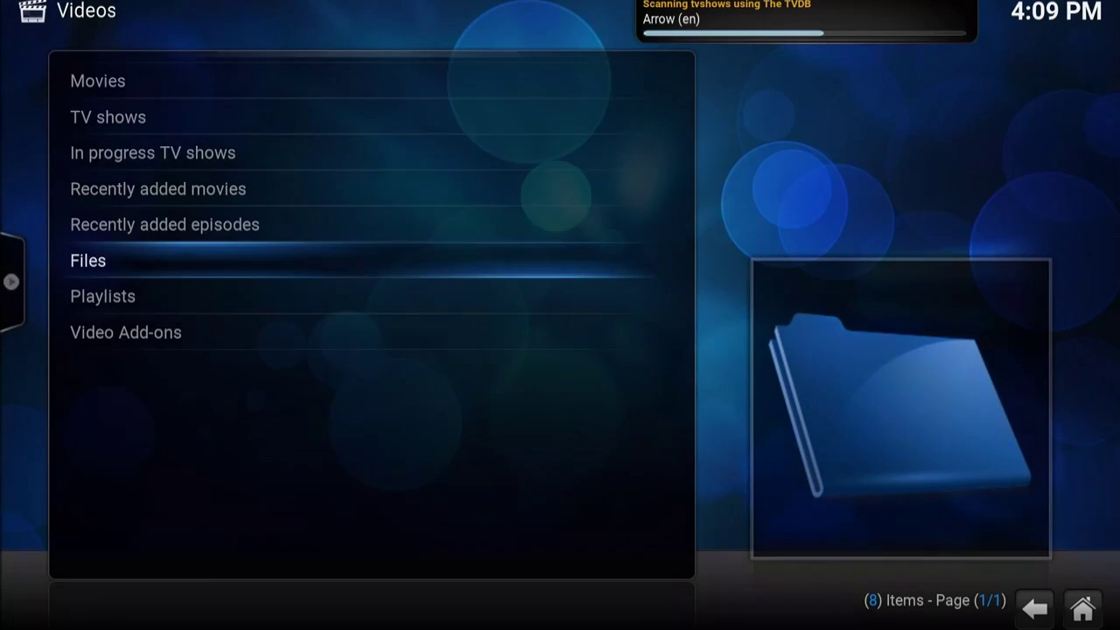
pyautogui.press('BackSpace')
# Preview the recently added movies and TV episodes on the home screen, ending on Movies.
pyautogui.press('Right')
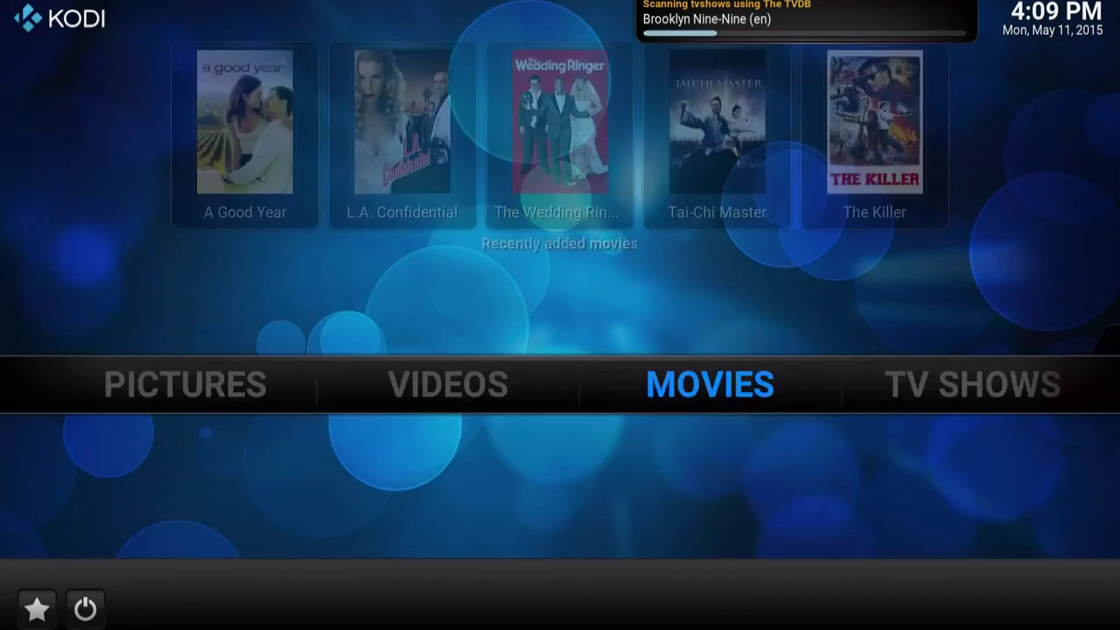
pyautogui.press('Right')
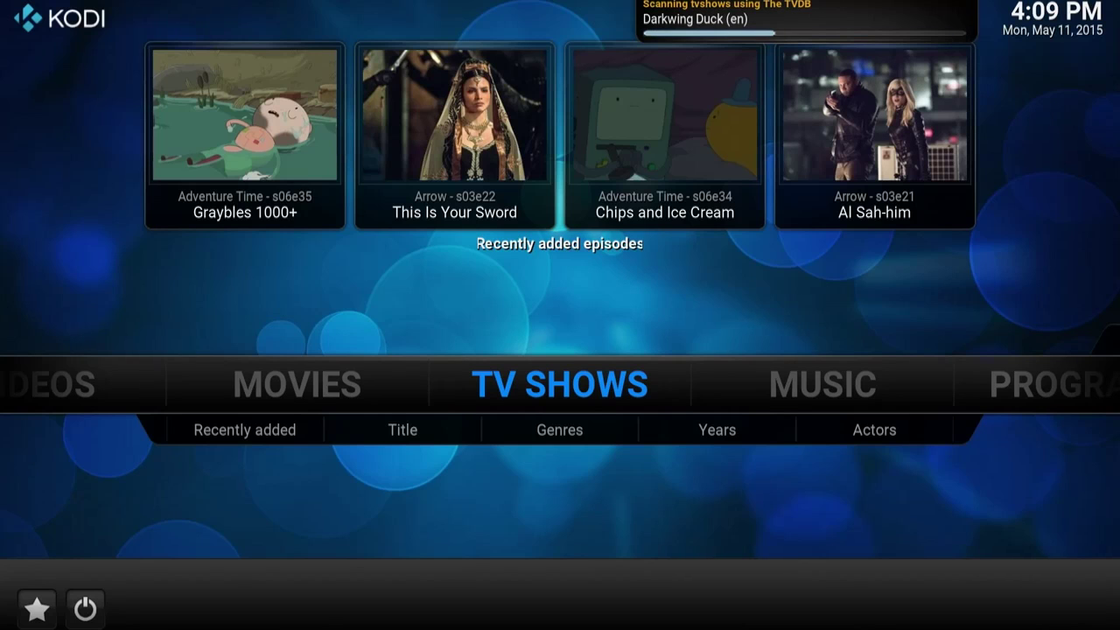
pyautogui.press('Left')
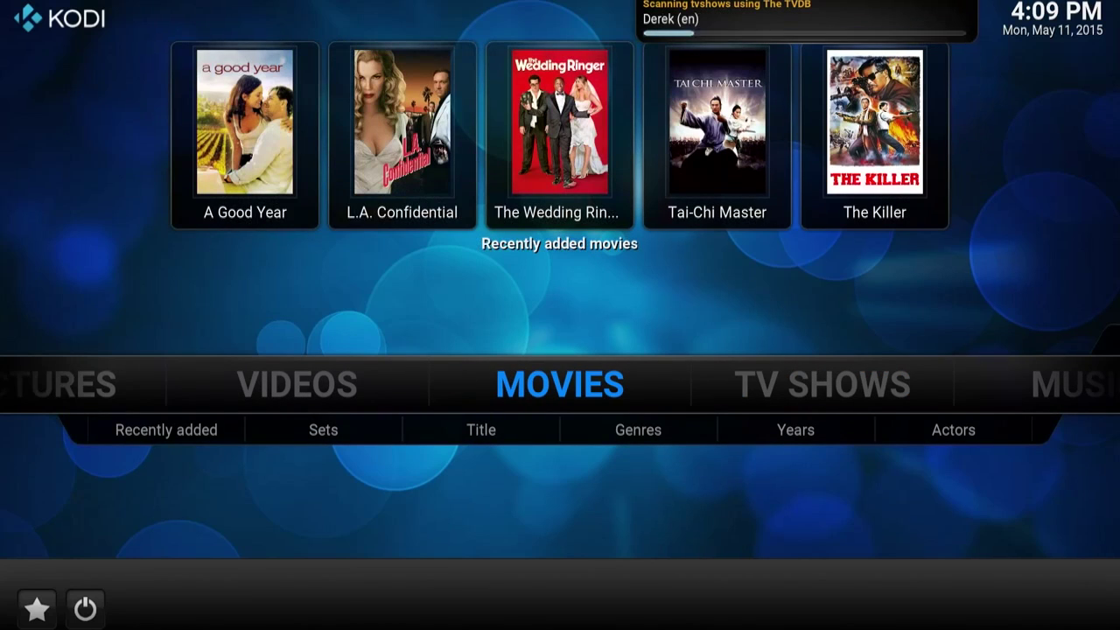
# Open the movie library sorted by title, scroll down the list, then return home.
pyautogui.press('Return')
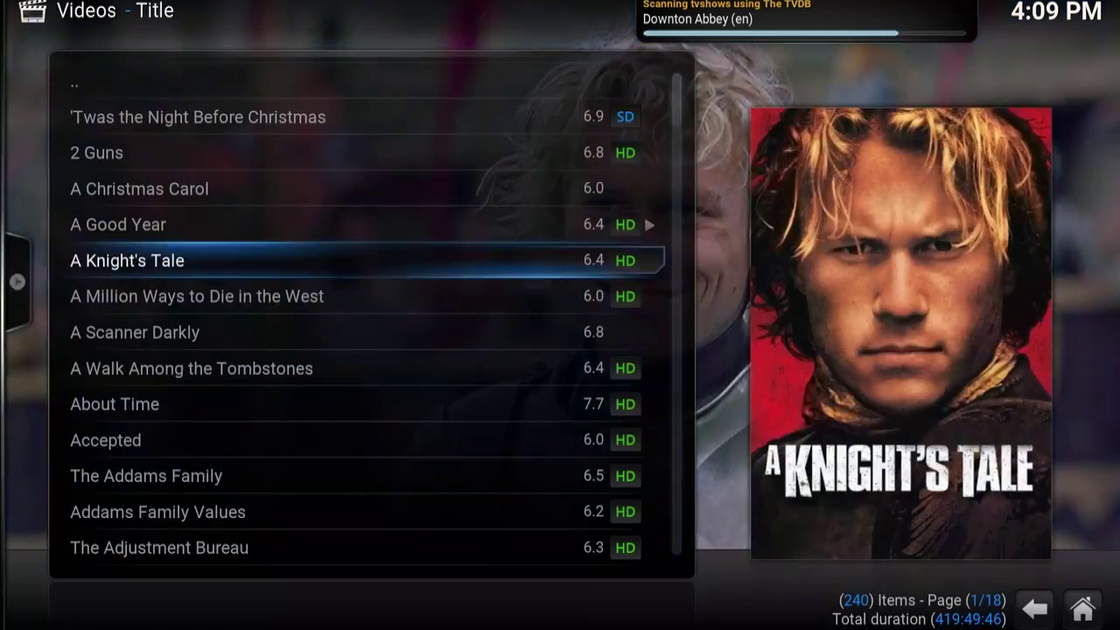
pyautogui.press('Down')
pyautogui.press('Down')
pyautogui.press('Down')
pyautogui.press('Down')
pyautogui.press('Down')
pyautogui.press('Down')
pyautogui.press('Down')
pyautogui.press('Down')
pyautogui.press('Down')
pyautogui.press('Down')
pyautogui.press('Down')
pyautogui.press('Down')
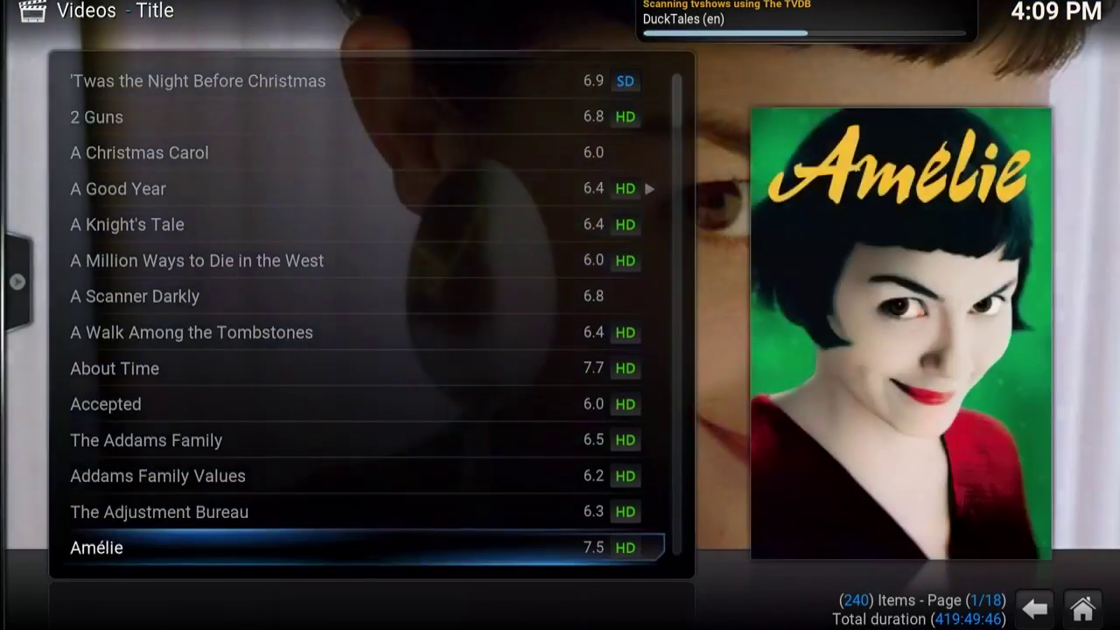
pyautogui.press('Down')
pyautogui.press('Escape')
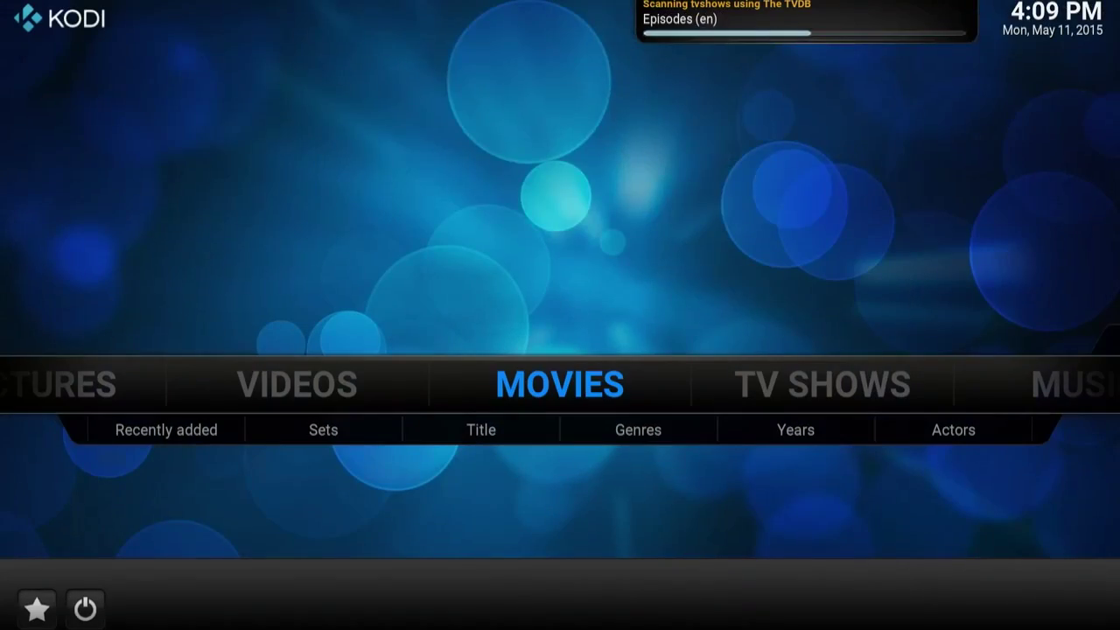